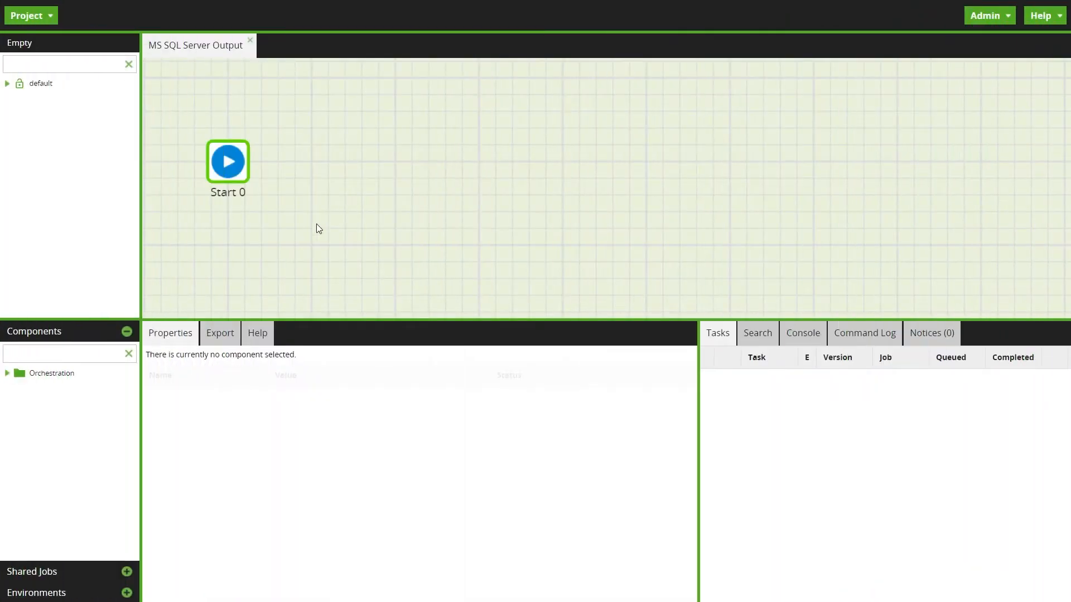
Step: Add the Microsoft SQL Server Output component from the Unload connectors and connect it after Start 0
{"action": "left_click", "coordinate": [7, 373]}
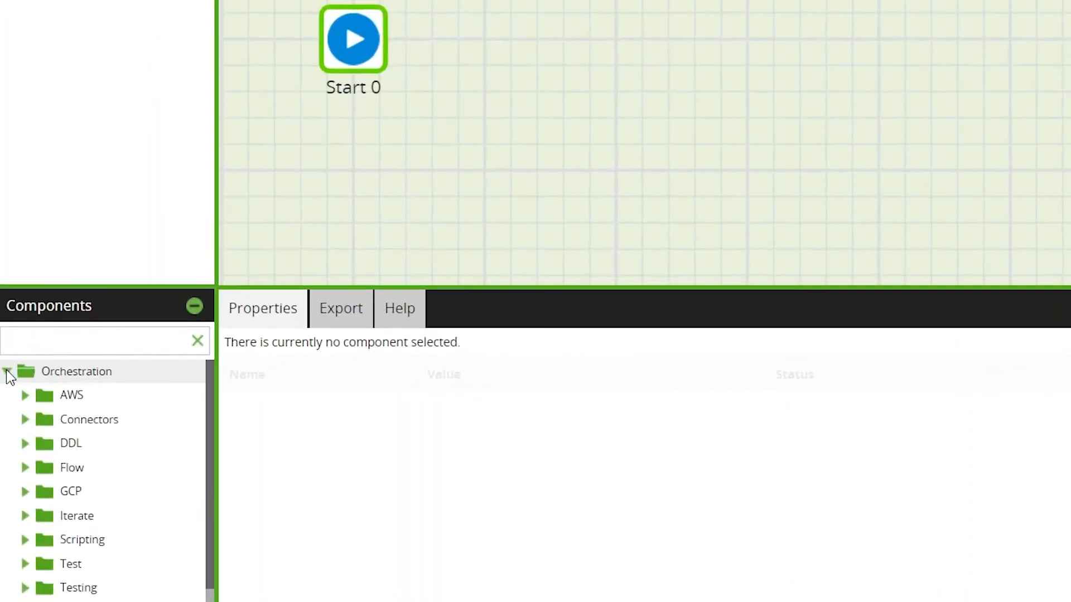
{"action": "left_click", "coordinate": [25, 420]}
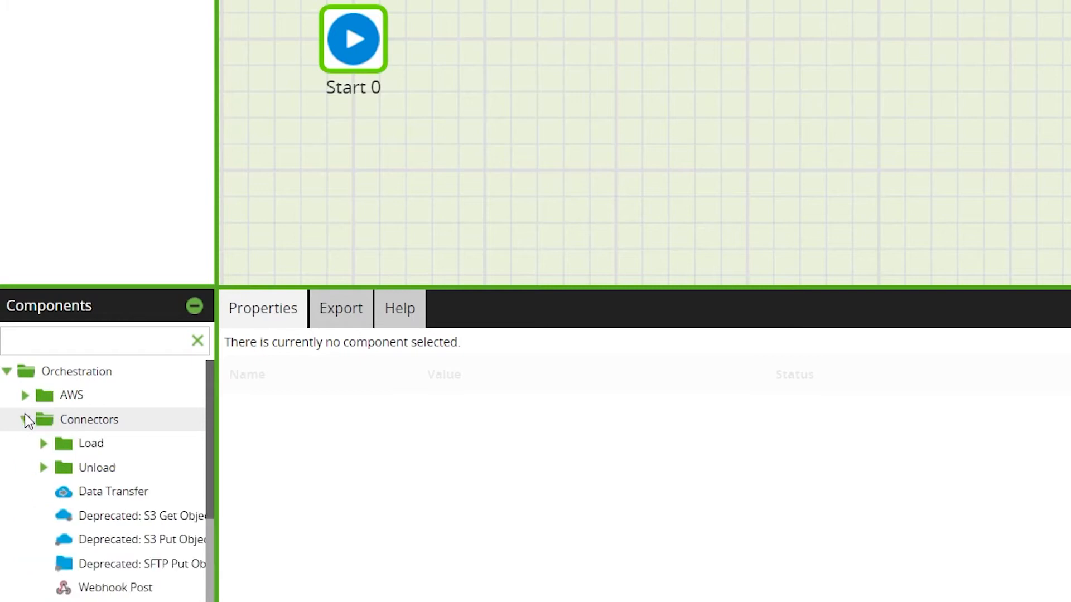
{"action": "left_click", "coordinate": [43, 468]}
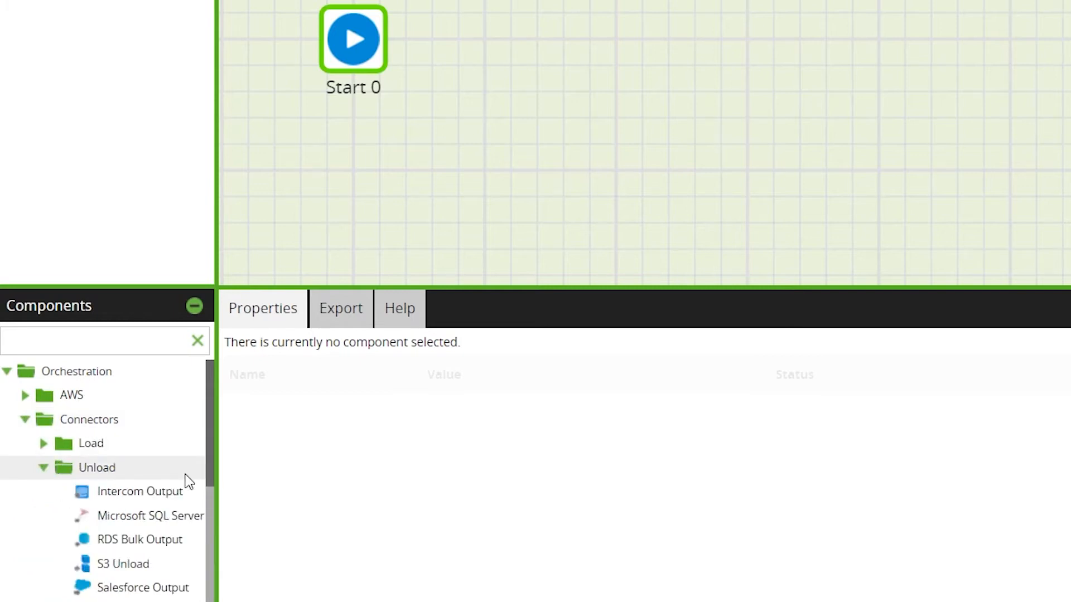
{"action": "left_click_drag", "start_coordinate": [159, 521], "coordinate": [610, 35]}
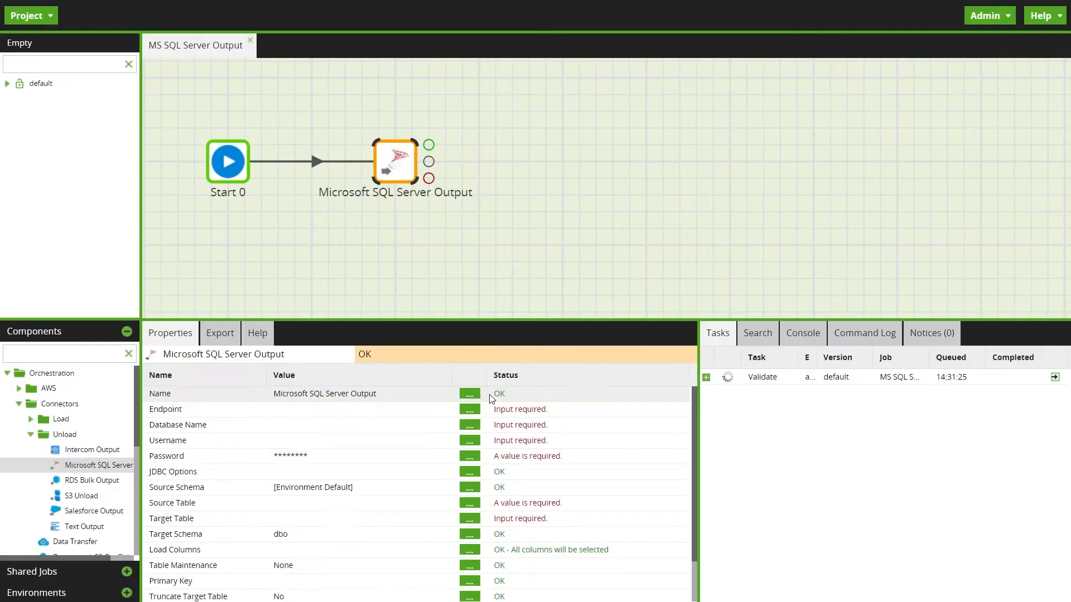
{"action": "left_click", "coordinate": [520, 196]}
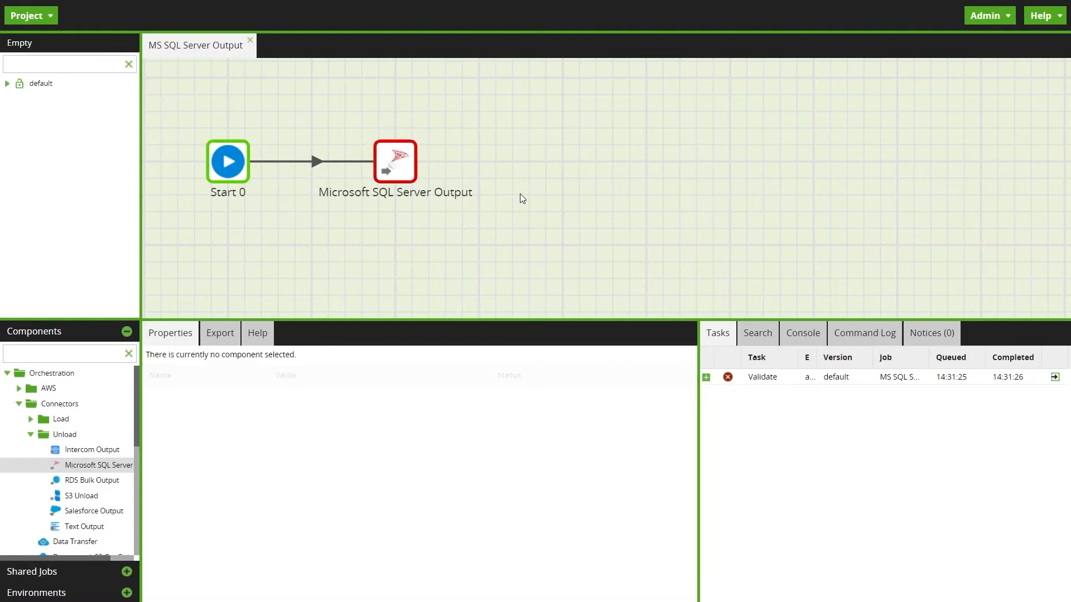
Step: Paste the SQL Server address as the Endpoint of the Microsoft SQL Server Output component
{"action": "left_click", "coordinate": [389, 157]}
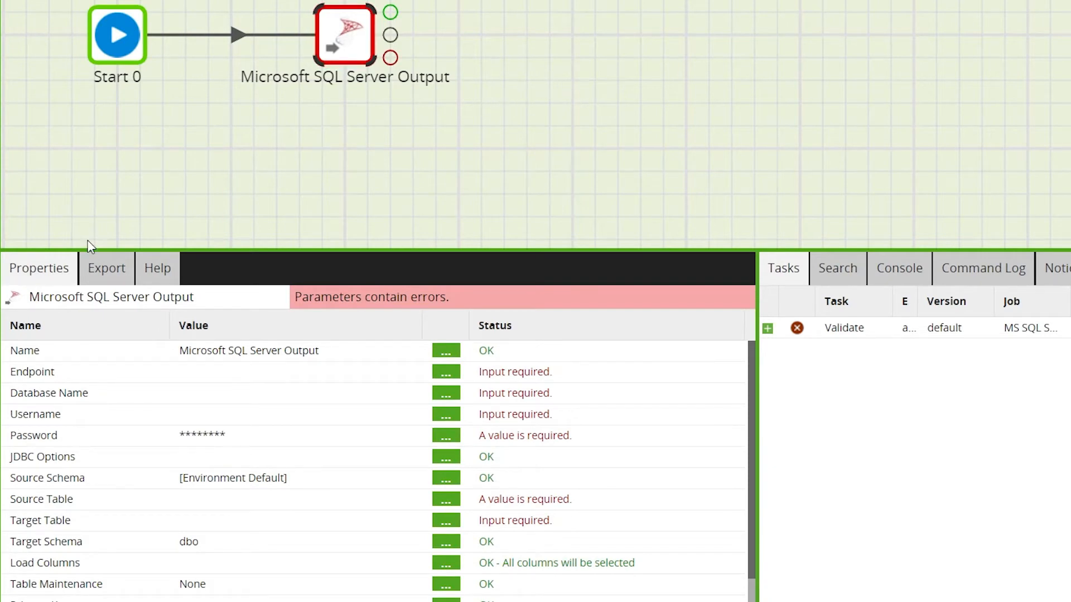
{"action": "left_click", "coordinate": [313, 373]}
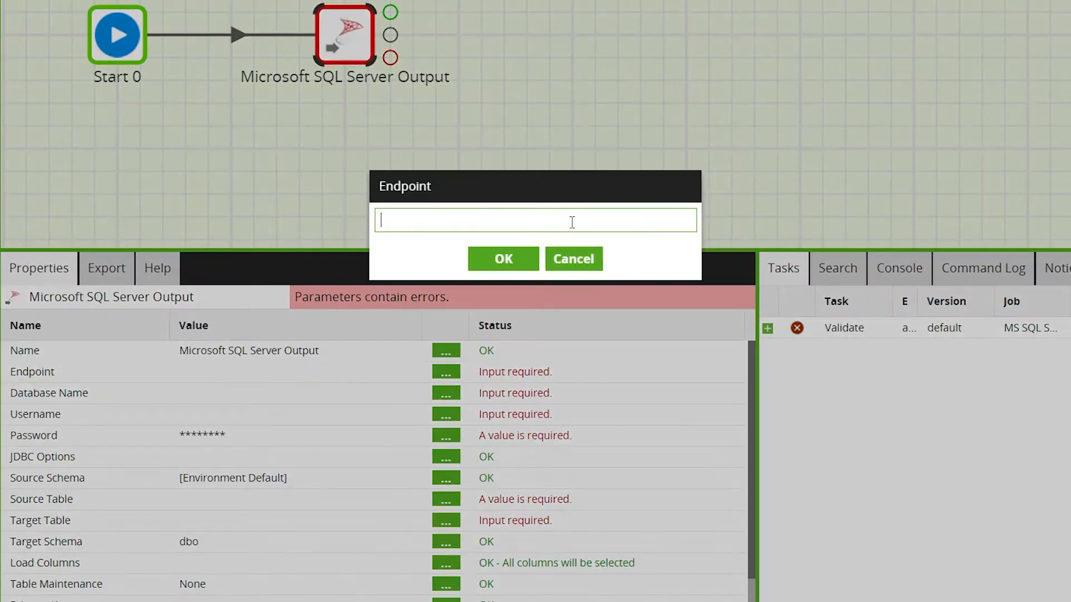
{"action": "key", "text": "ctrl+v"}
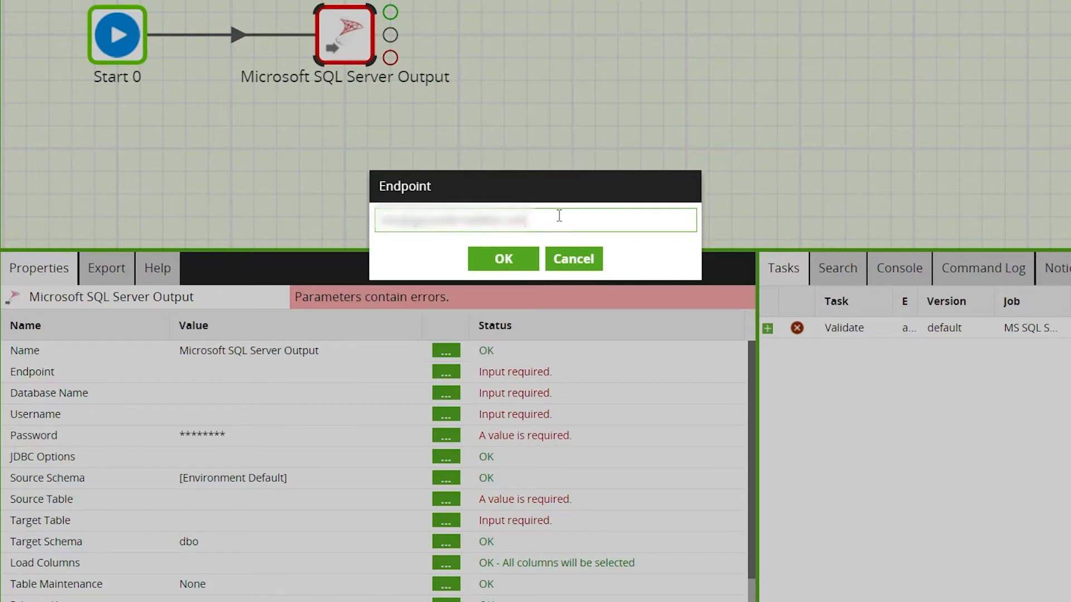
{"action": "left_click", "coordinate": [488, 272]}
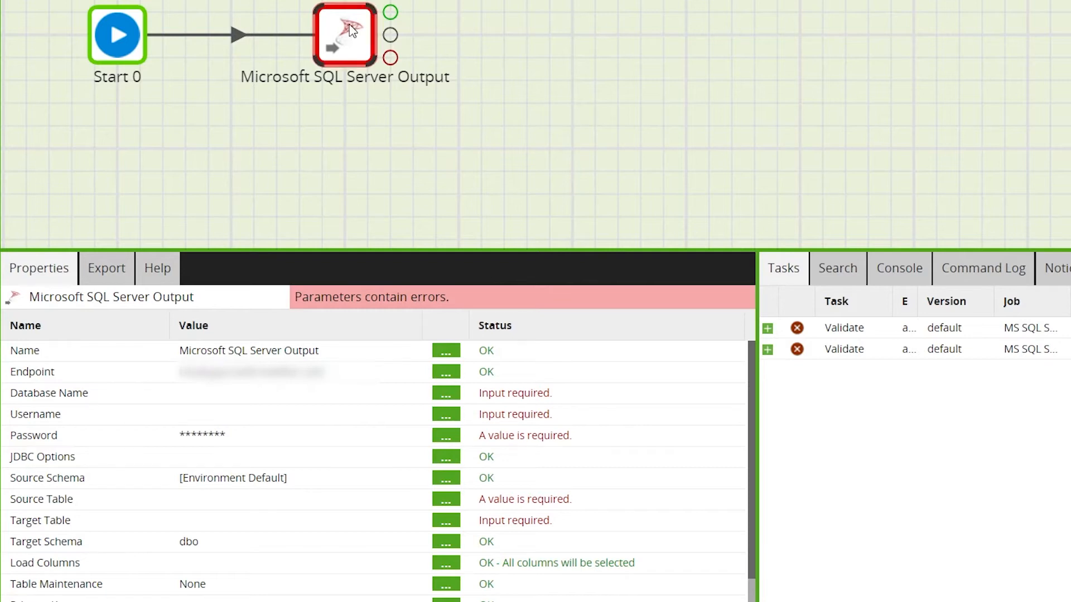
Step: Set the component's Database Name to testData and its Username to sa
{"action": "left_click", "coordinate": [206, 400]}
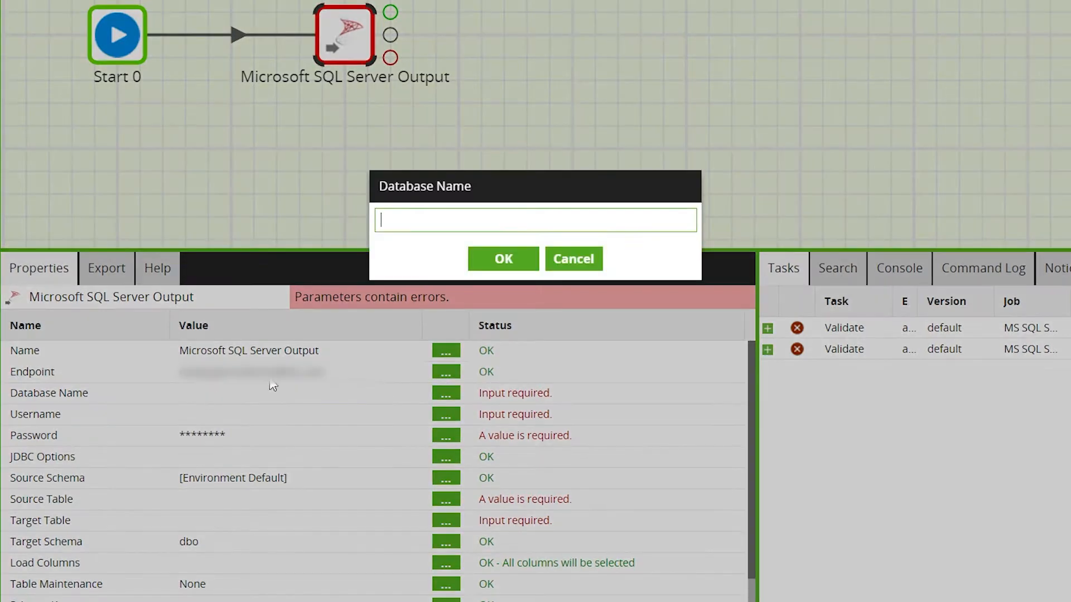
{"action": "type", "text": "testData"}
{"action": "left_click", "coordinate": [498, 259]}
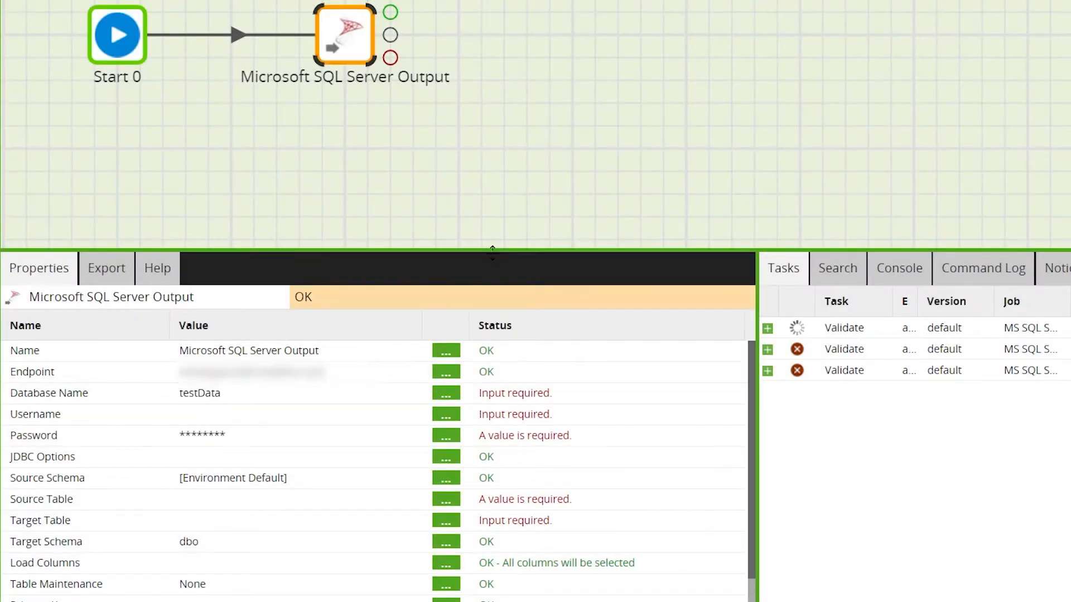
{"action": "left_click", "coordinate": [214, 425]}
{"action": "type", "text": "sa"}
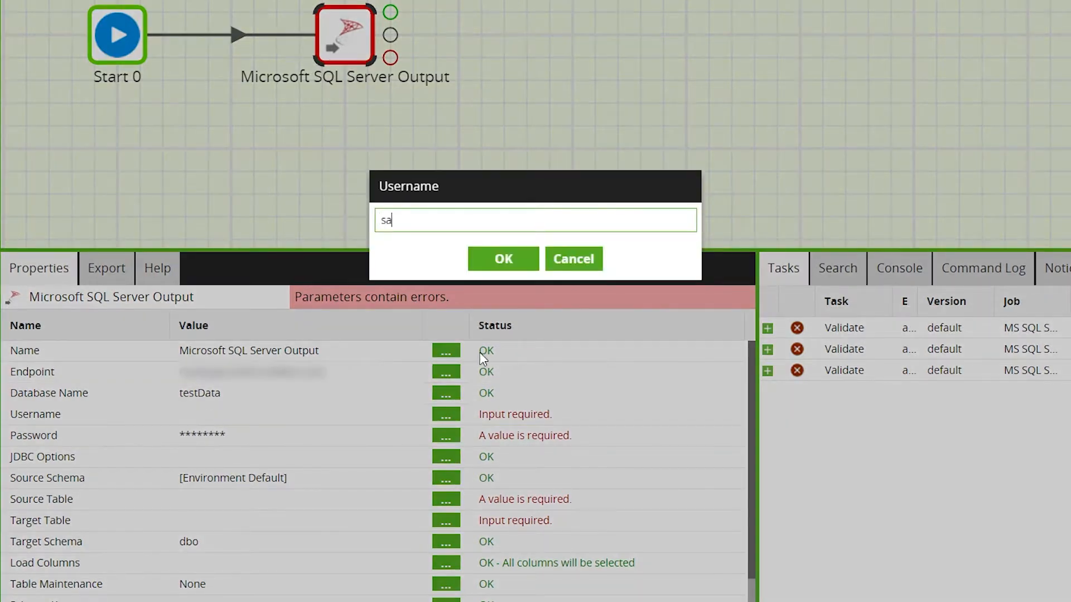
{"action": "left_click", "coordinate": [488, 262]}
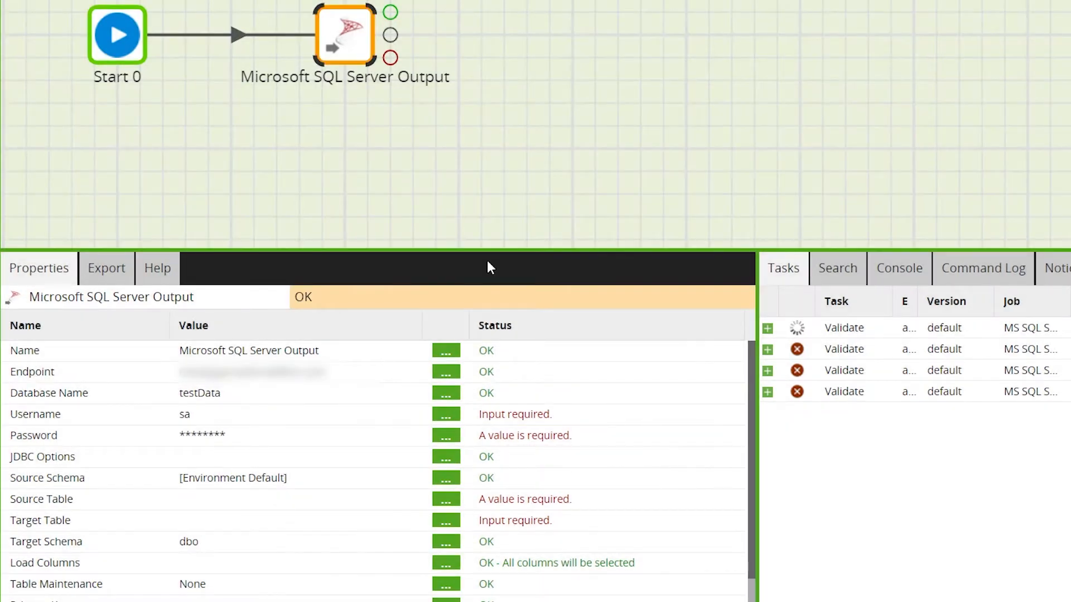
Step: Set the component's Password to use the stored MSSQL entry from the password manager
{"action": "left_click", "coordinate": [226, 441]}
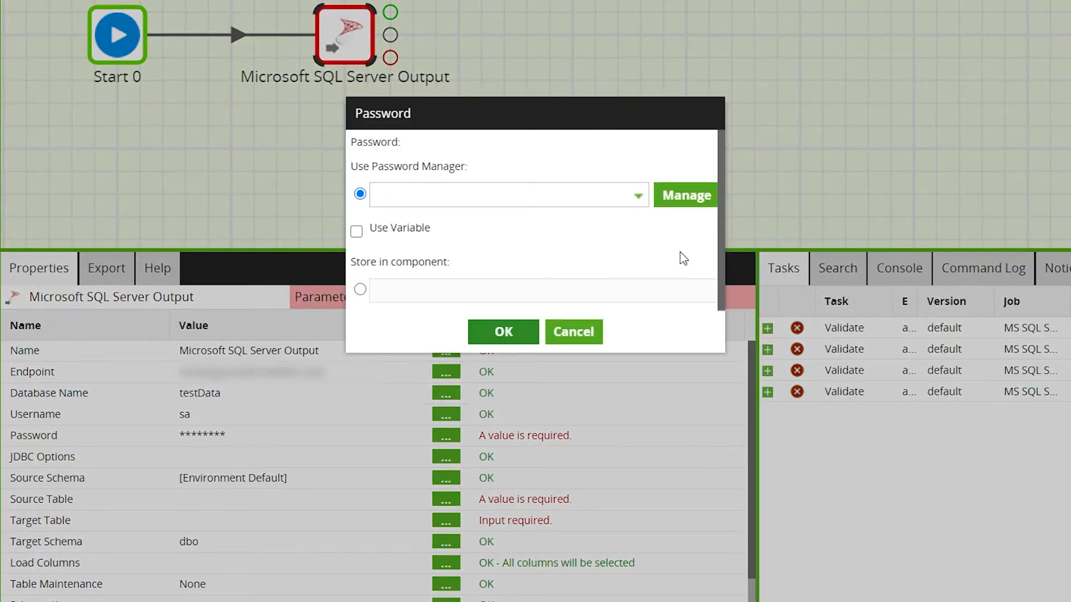
{"action": "left_click", "coordinate": [360, 291]}
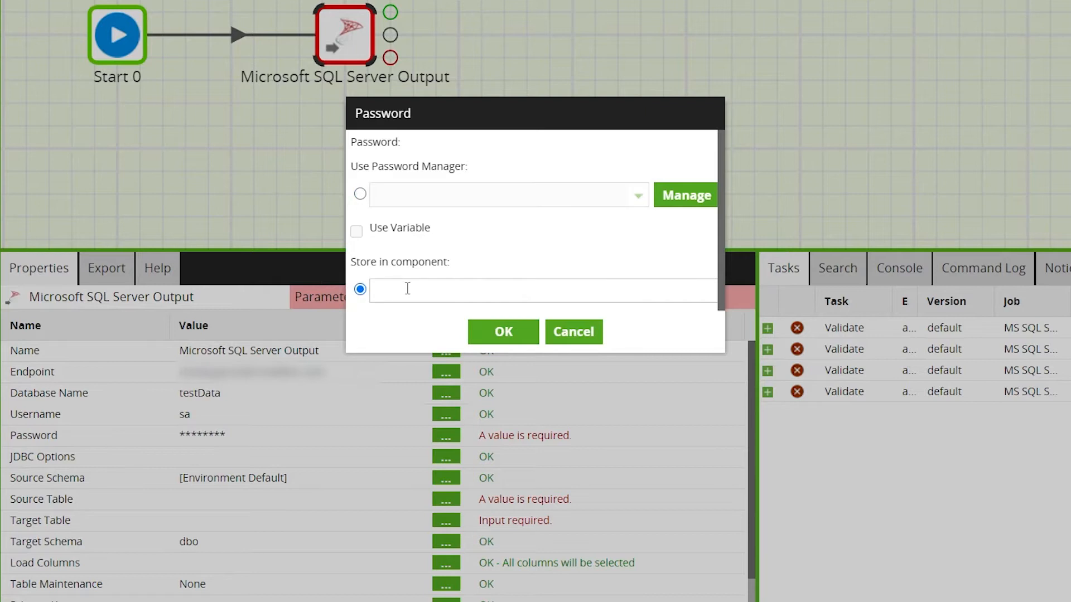
{"action": "left_click", "coordinate": [360, 194]}
{"action": "left_click", "coordinate": [638, 197]}
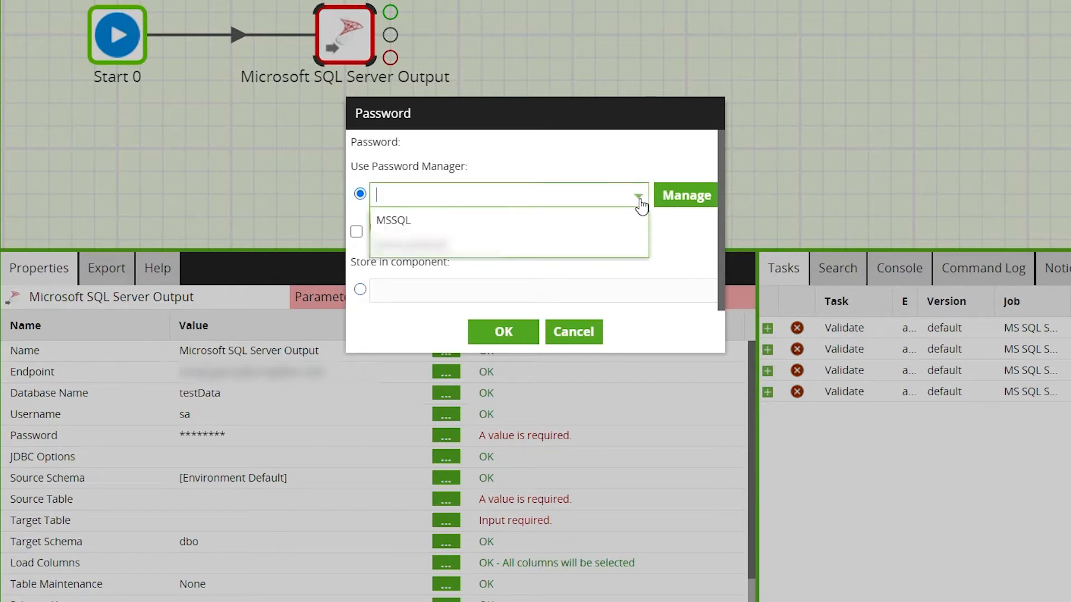
{"action": "left_click", "coordinate": [571, 220]}
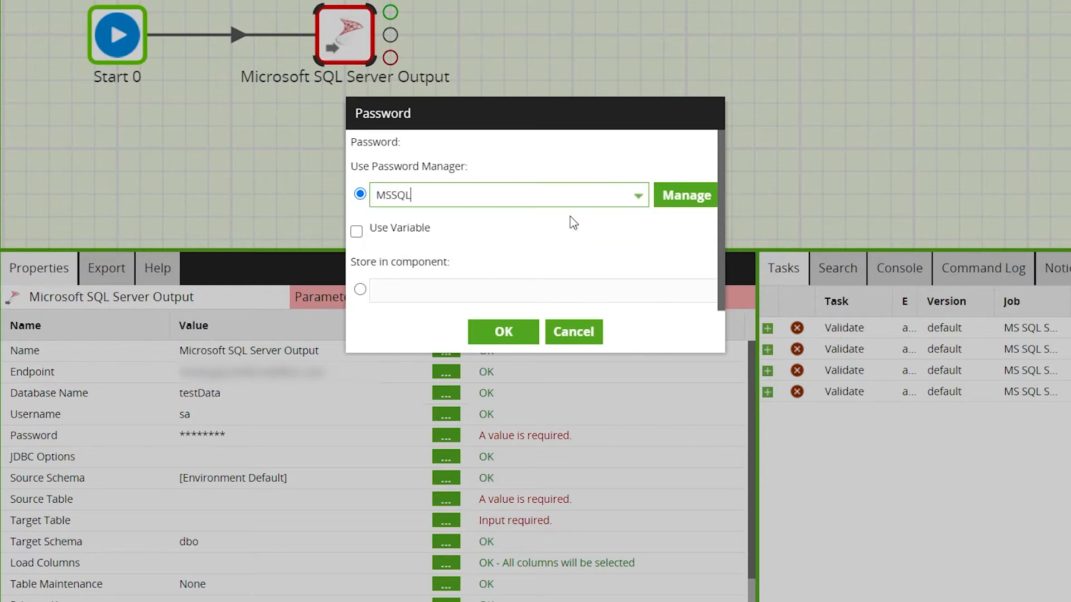
{"action": "left_click", "coordinate": [518, 335]}
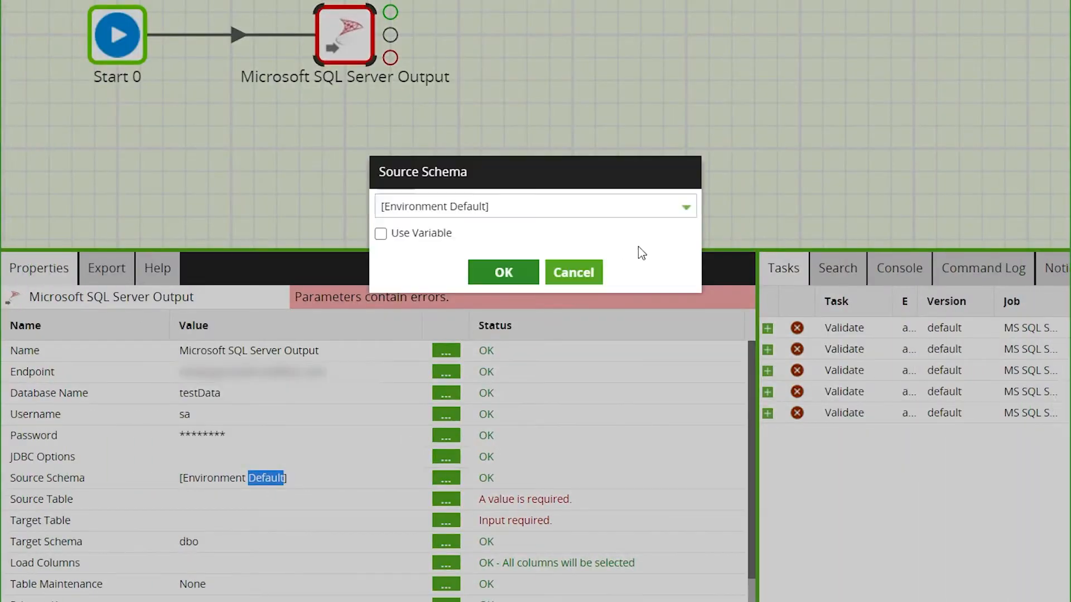
Step: Choose [Environment Default] as the Source Schema
{"action": "left_click", "coordinate": [686, 209]}
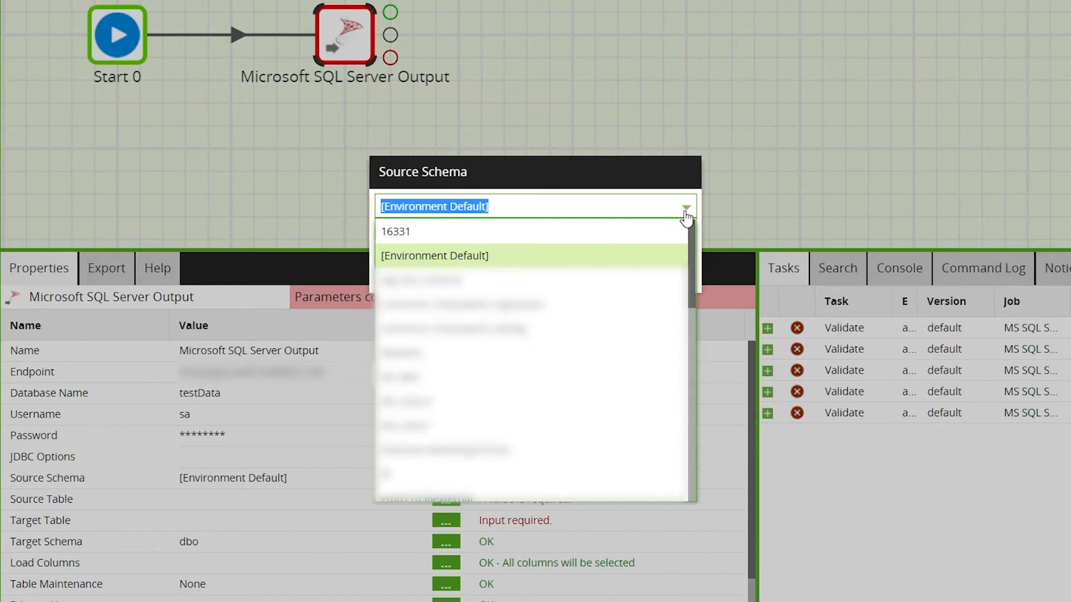
{"action": "left_click", "coordinate": [648, 255]}
{"action": "left_click", "coordinate": [503, 282]}
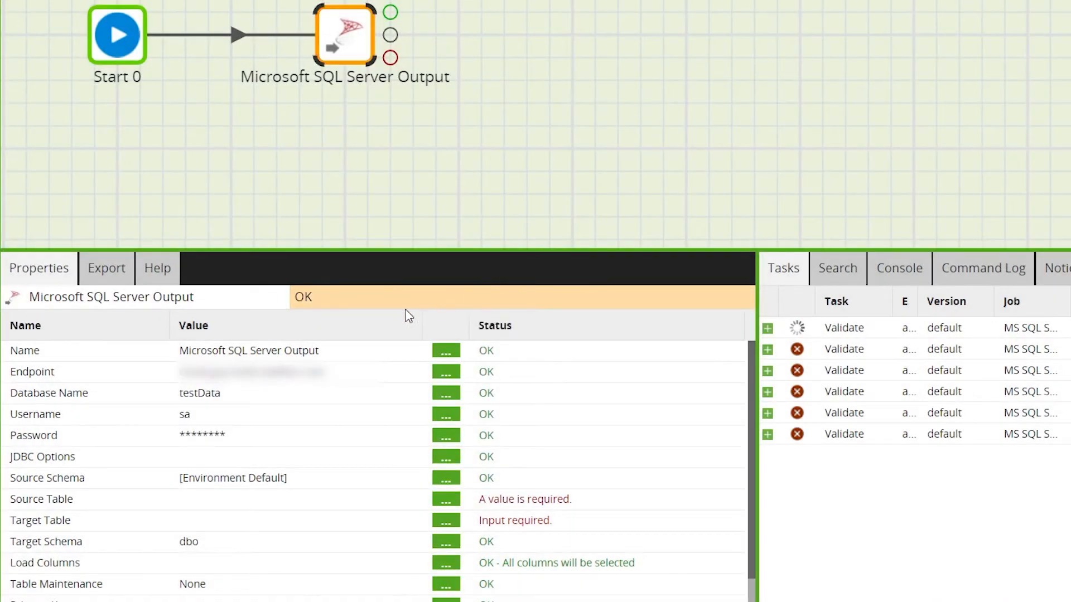
Step: Set the Source Table to sales_data
{"action": "left_click", "coordinate": [220, 507]}
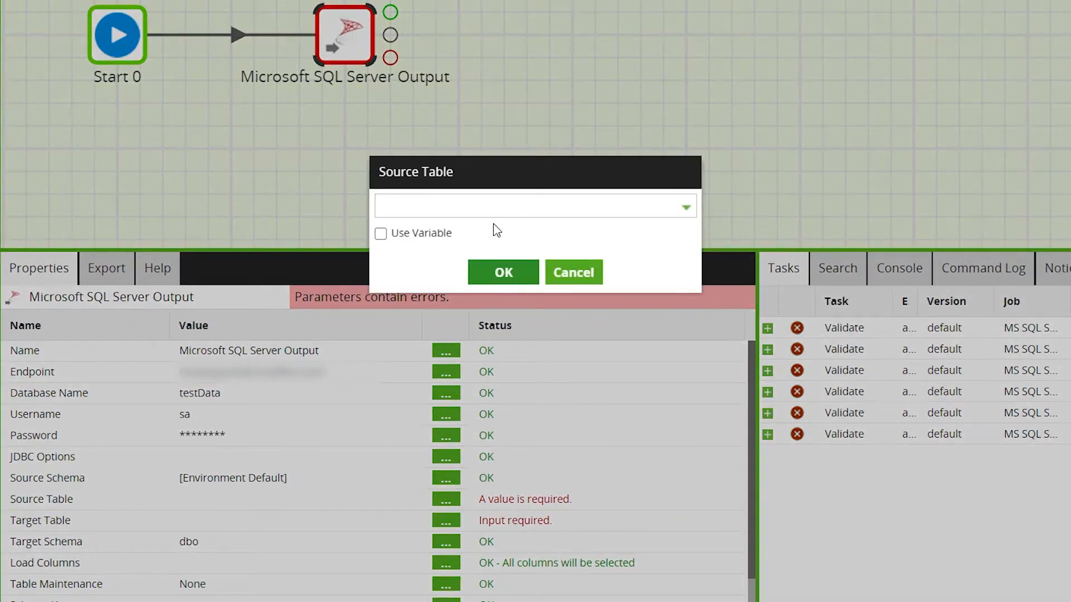
{"action": "left_click", "coordinate": [531, 210]}
{"action": "type", "text": "sales"}
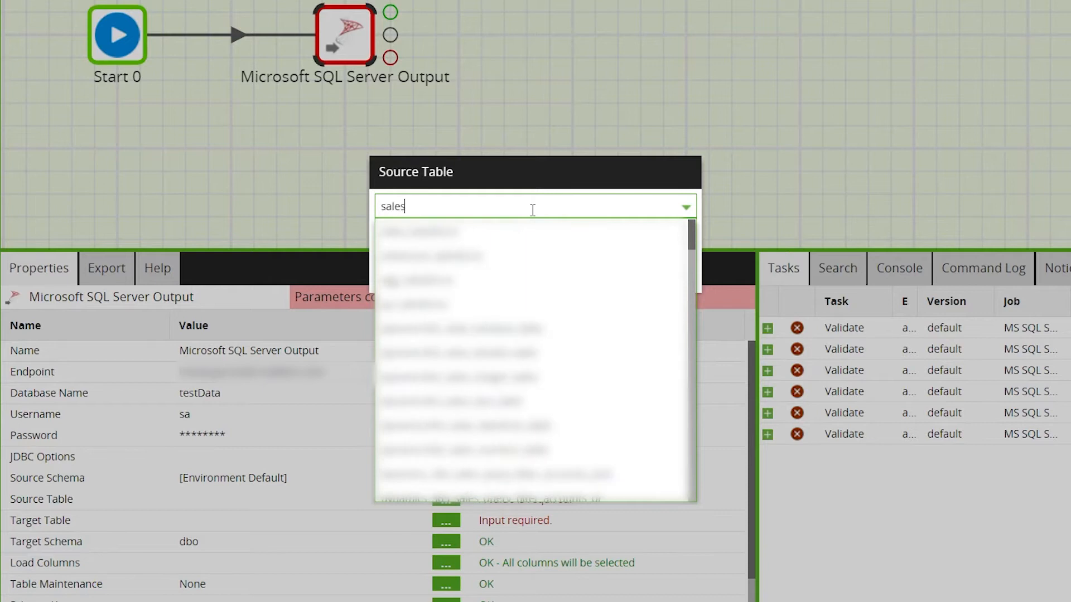
{"action": "type", "text": "_data"}
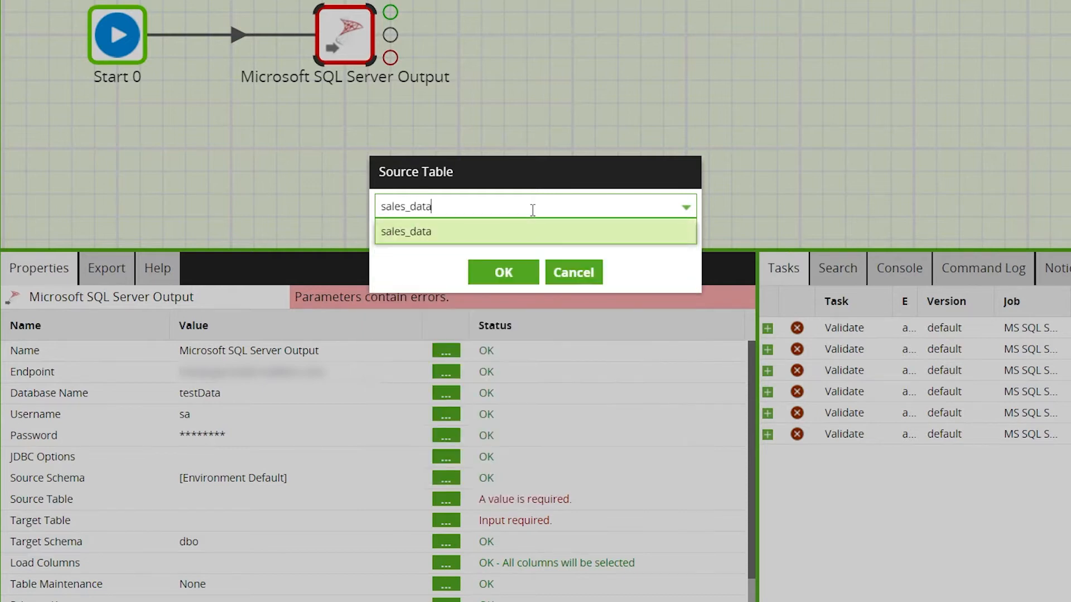
{"action": "left_click", "coordinate": [468, 241]}
{"action": "left_click", "coordinate": [479, 271]}
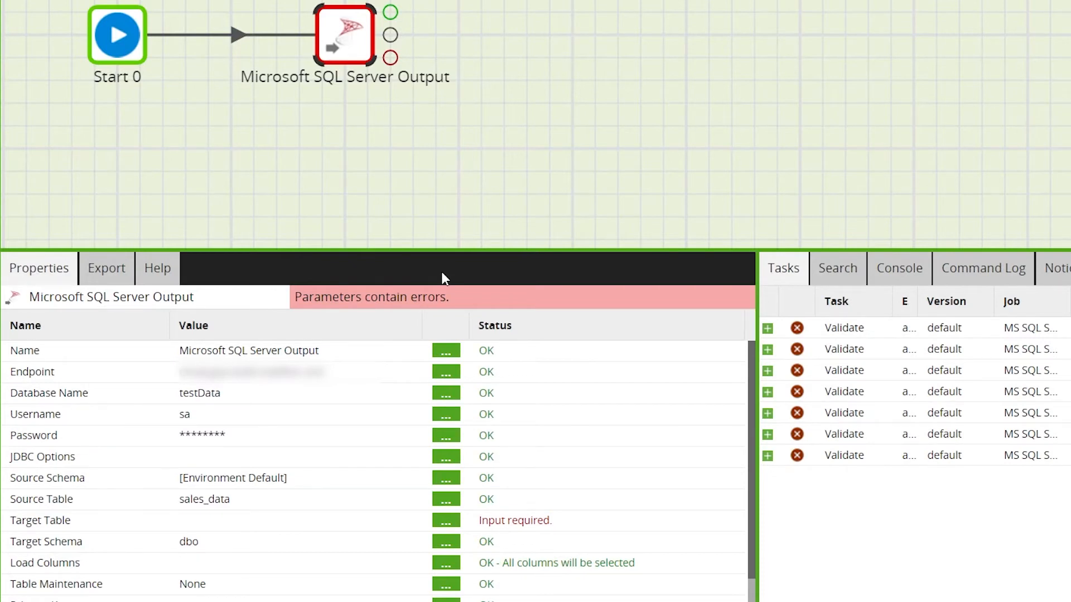
Step: Set the Target Table name to sales_data
{"action": "left_click", "coordinate": [269, 526]}
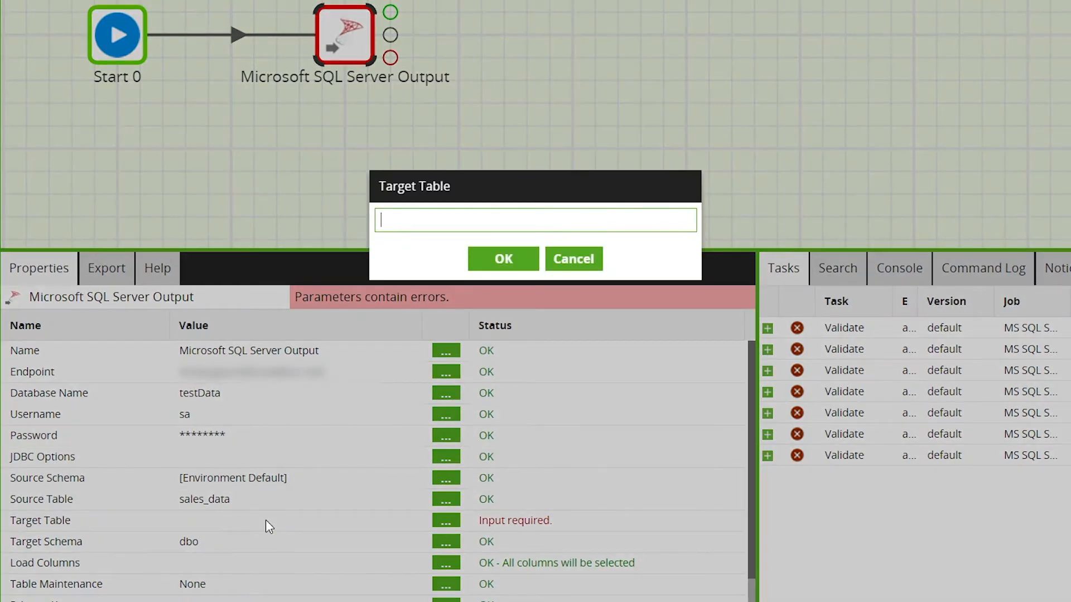
{"action": "type", "text": "sales_data"}
{"action": "key", "text": "ctrl+a"}
{"action": "left_click", "coordinate": [502, 260]}
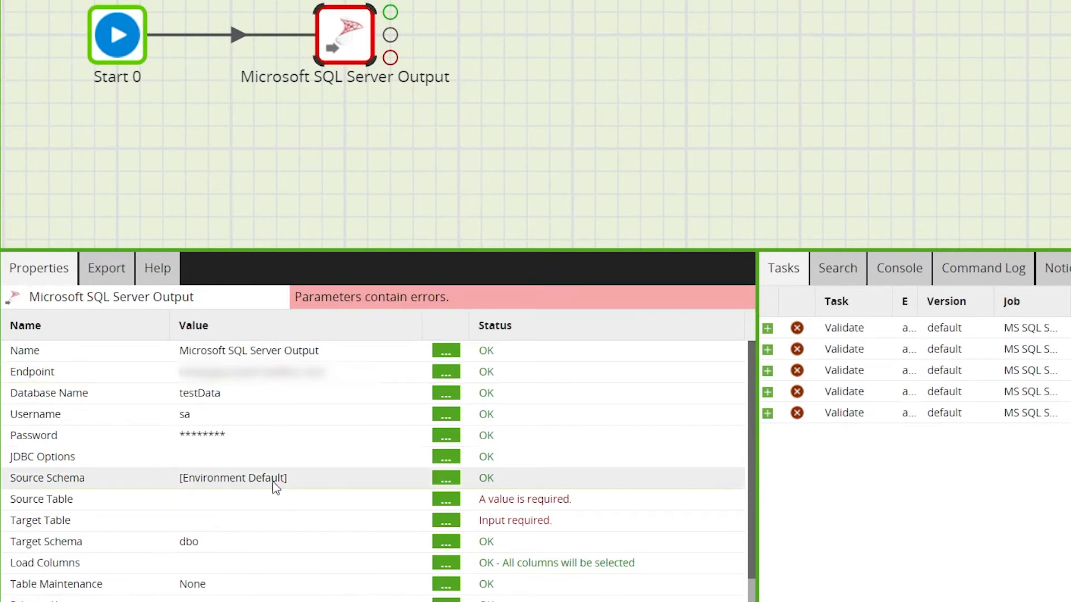
Step: Reopen the Source Schema property and reselect [Environment Default]
{"action": "double_click", "coordinate": [267, 478]}
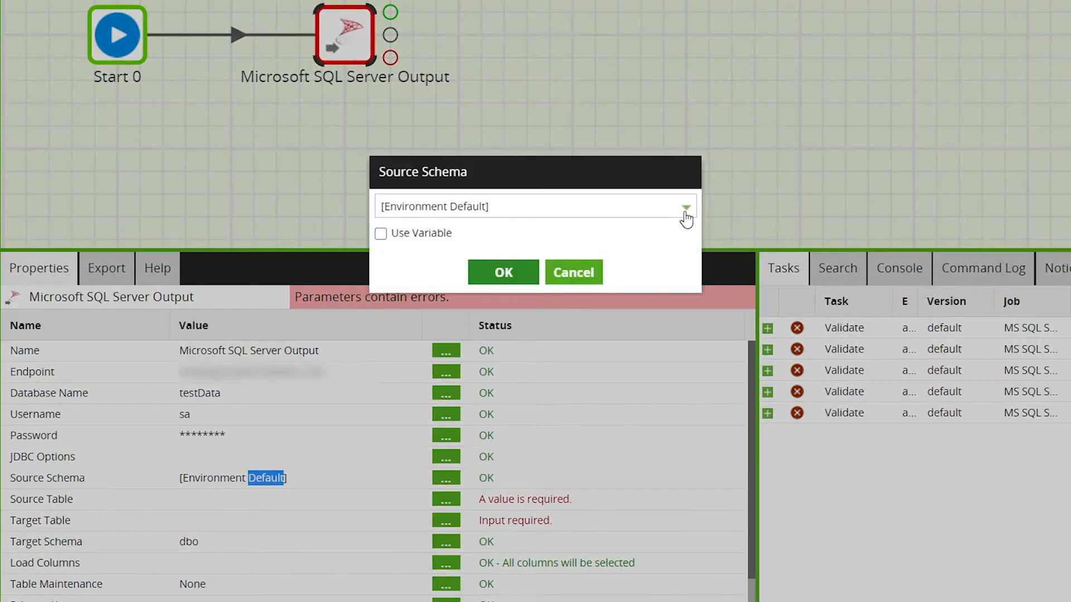
{"action": "left_click", "coordinate": [686, 209]}
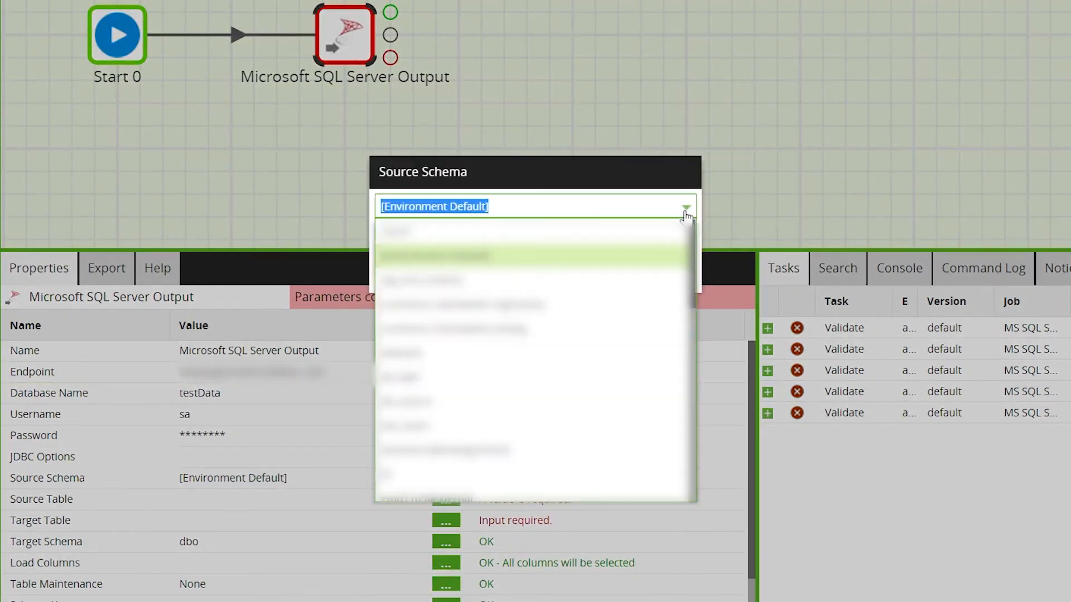
{"action": "left_click", "coordinate": [648, 256]}
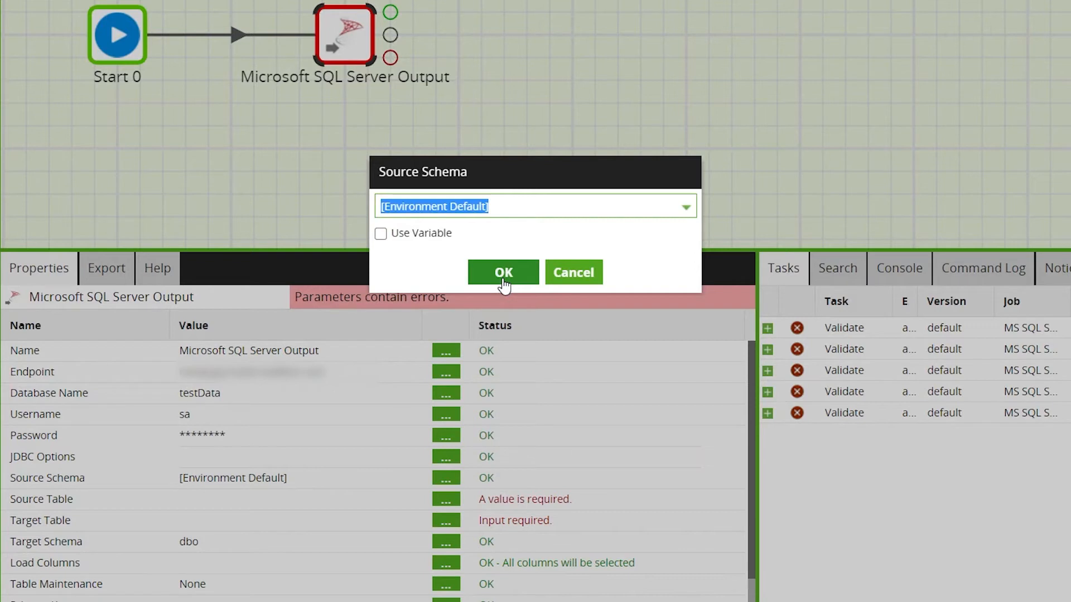
{"action": "left_click", "coordinate": [503, 273]}
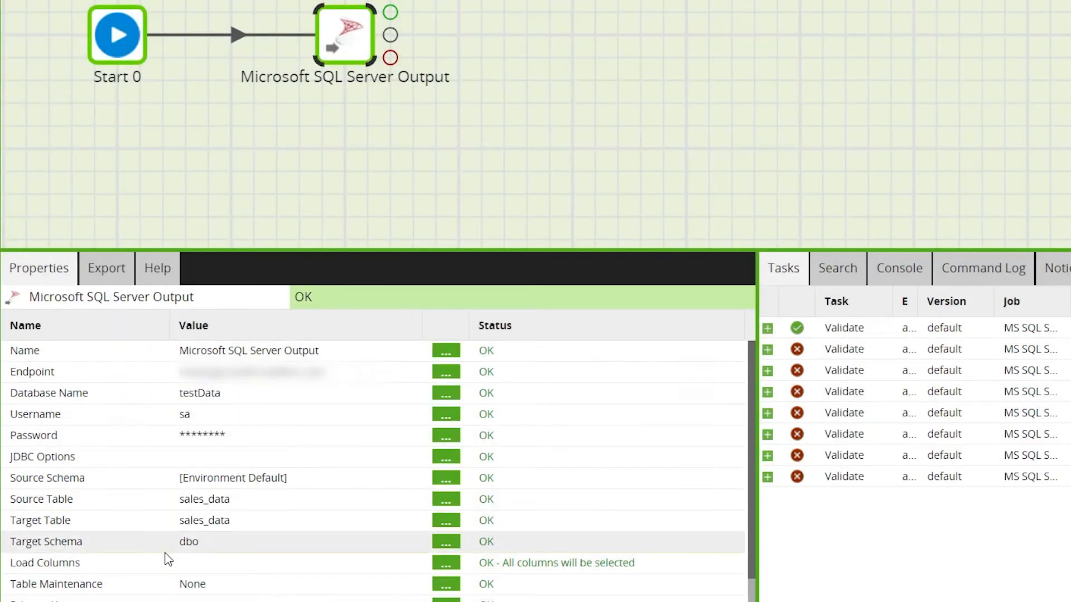
Step: Open the Load Columns property and add all available source columns to the selection
{"action": "left_click", "coordinate": [445, 565]}
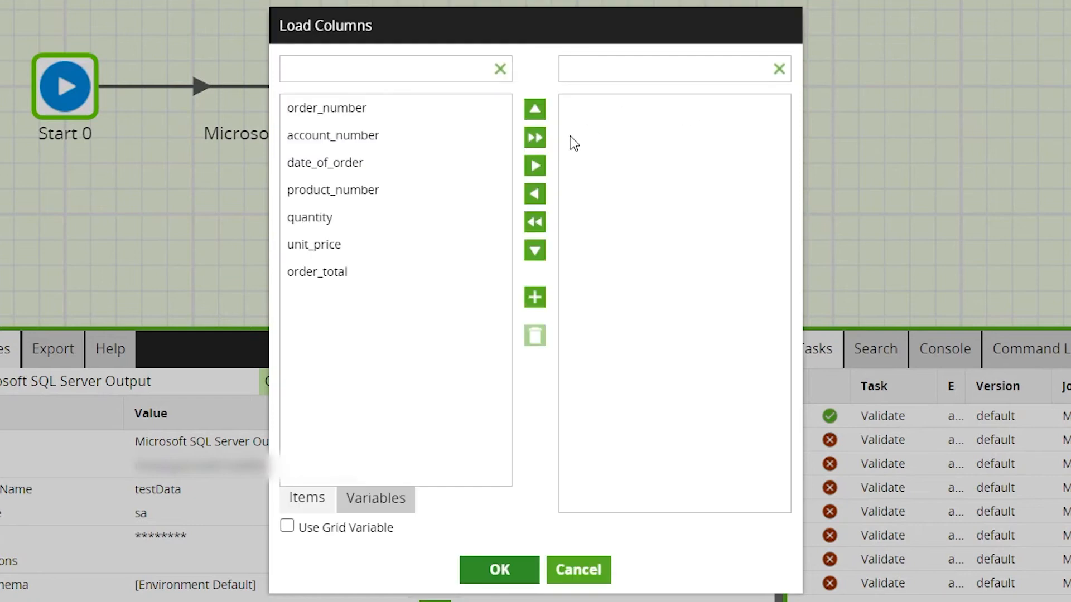
{"action": "left_click", "coordinate": [534, 138]}
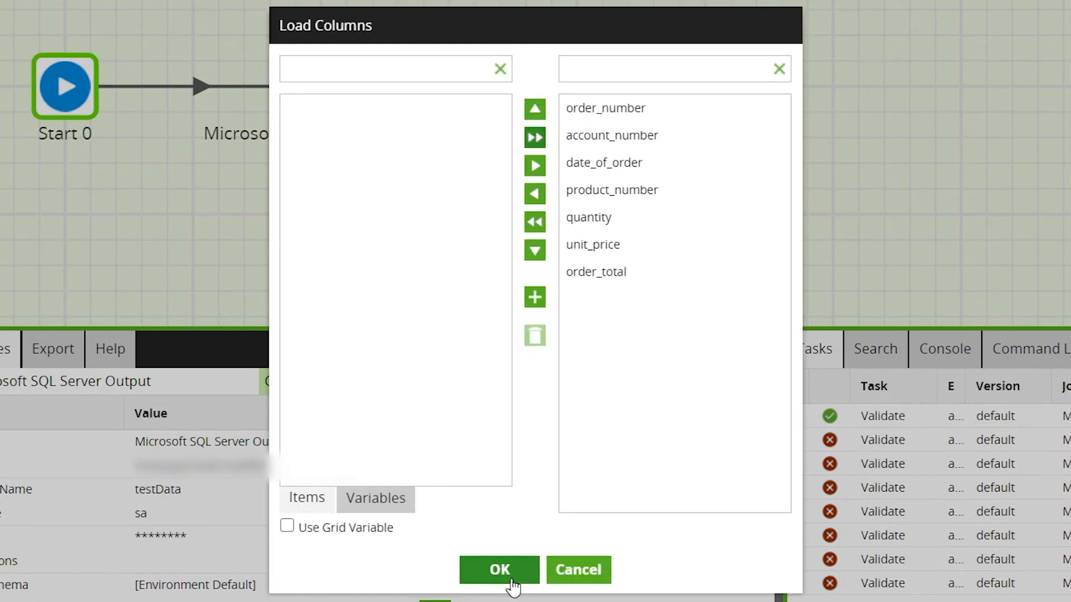
Step: Remove the order_total column from the columns to load and add it back
{"action": "left_click", "coordinate": [600, 281]}
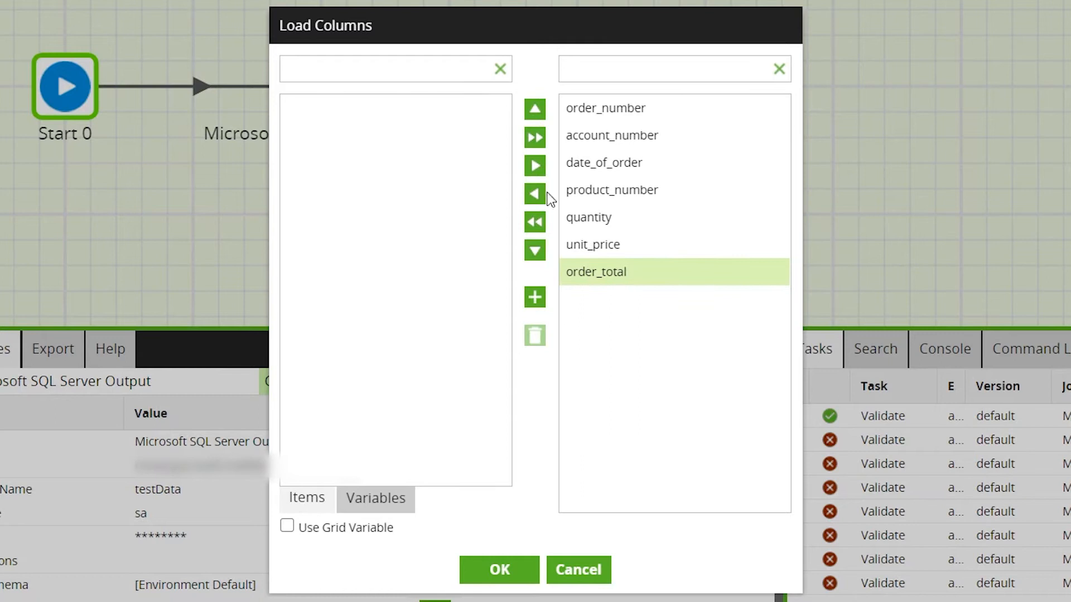
{"action": "left_click", "coordinate": [535, 193]}
{"action": "left_click", "coordinate": [535, 137]}
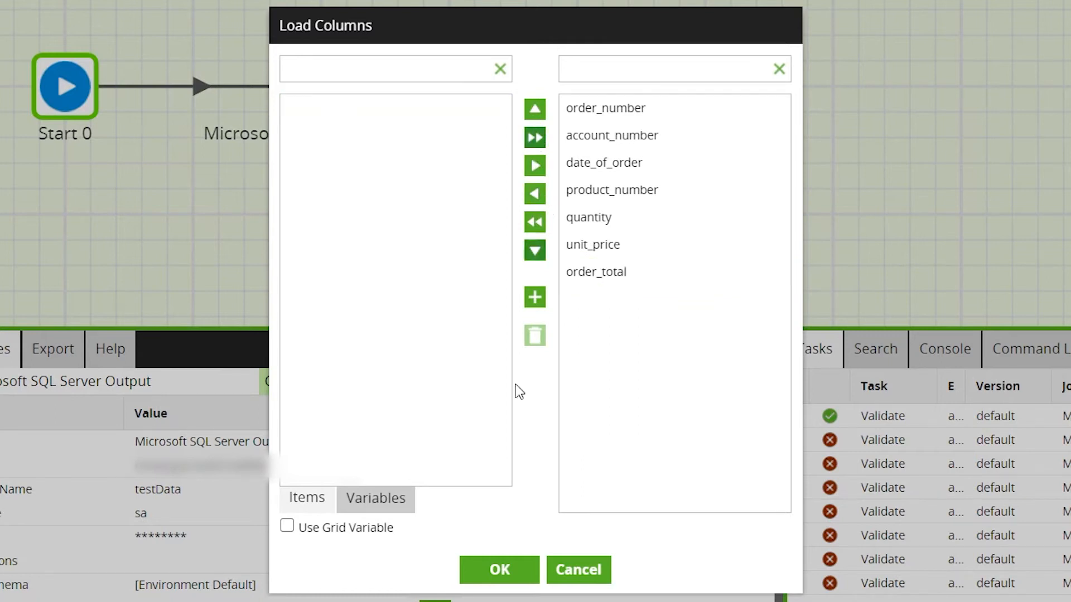
Step: Apply the Load Columns selection and set Table Maintenance to Replace
{"action": "left_click", "coordinate": [498, 570]}
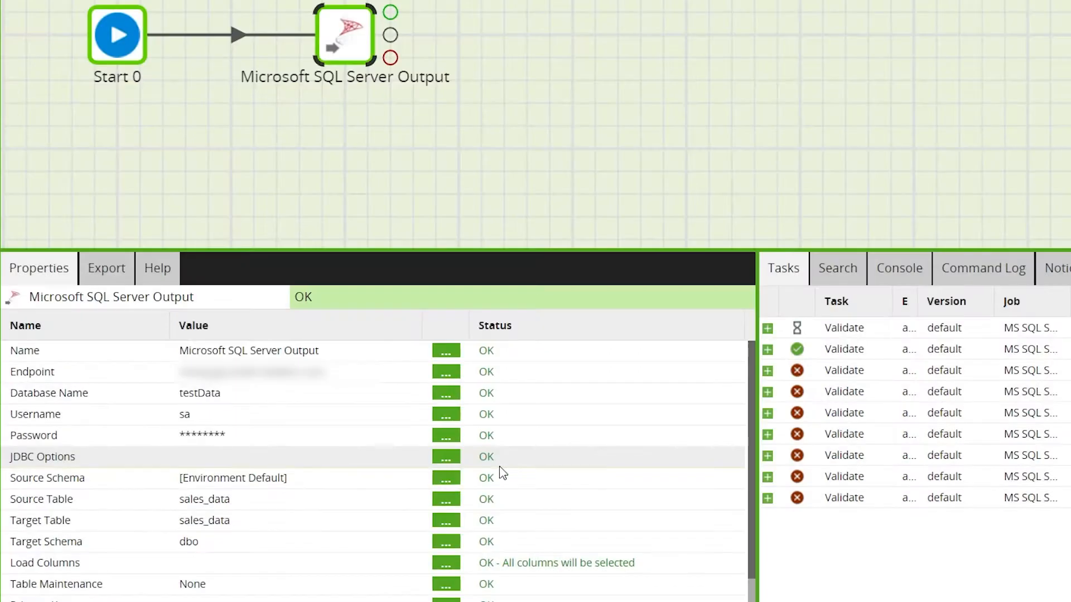
{"action": "scroll", "coordinate": [365, 461], "scroll_direction": "down", "scroll_amount": 1}
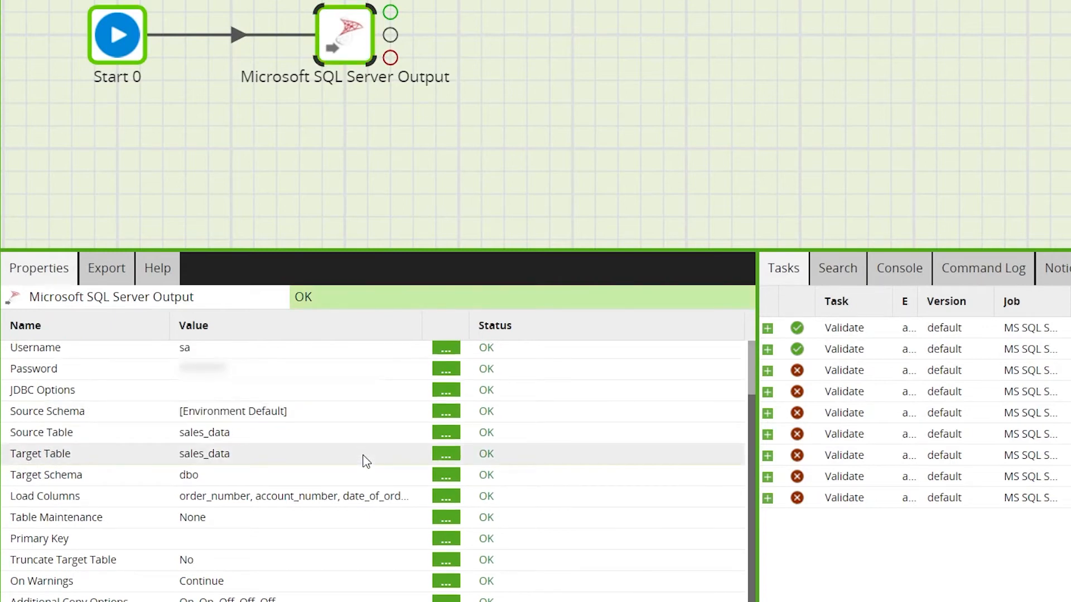
{"action": "double_click", "coordinate": [267, 522]}
{"action": "left_click", "coordinate": [690, 215]}
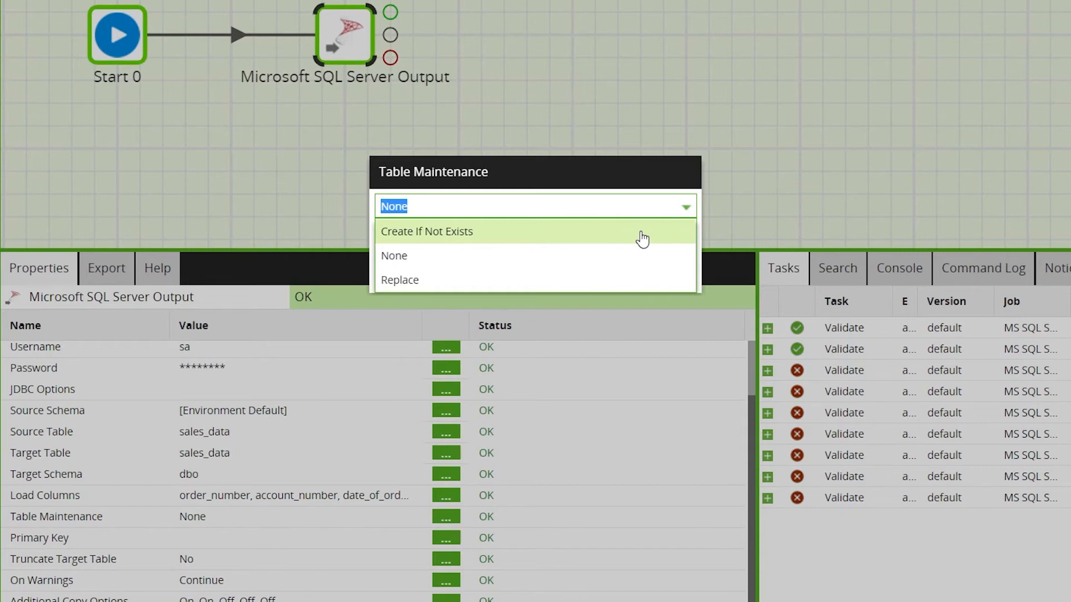
{"action": "left_click", "coordinate": [634, 281]}
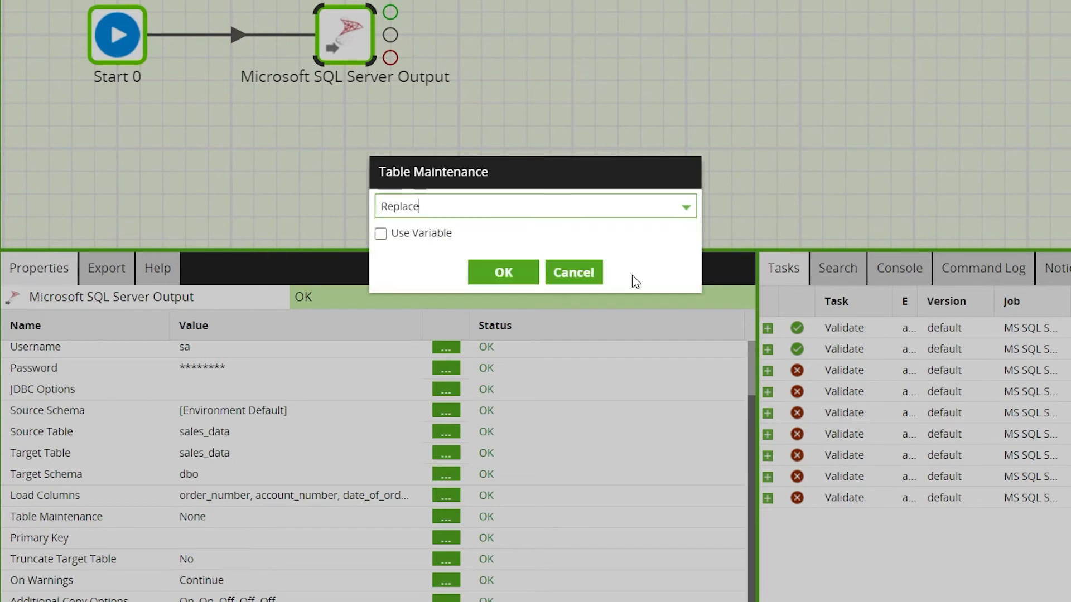
{"action": "left_click", "coordinate": [519, 279]}
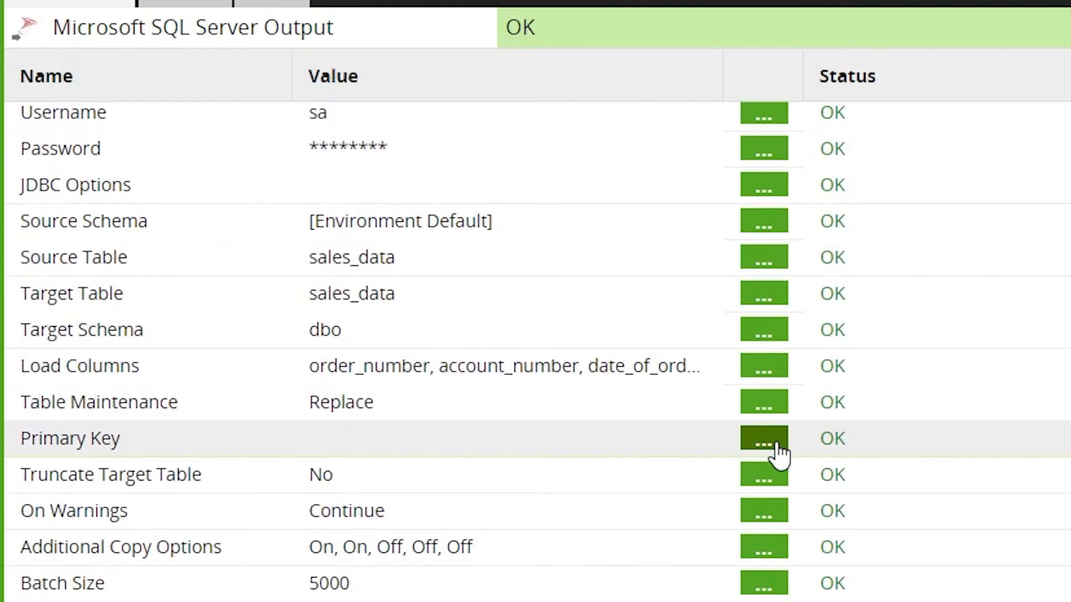
Step: Set the component's Primary Key to the order_number column
{"action": "left_click", "coordinate": [775, 446]}
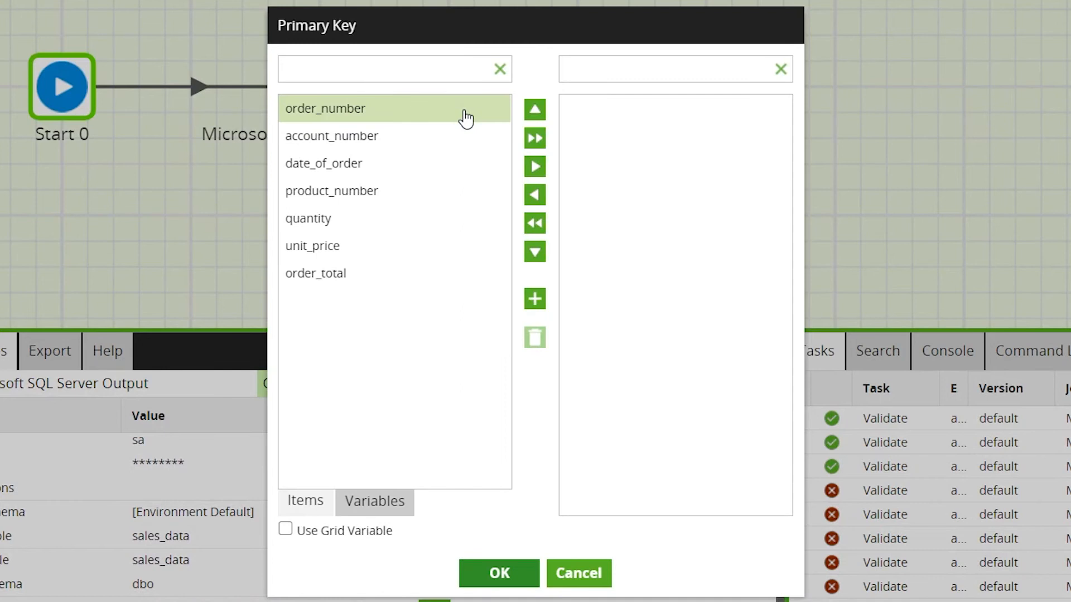
{"action": "left_click", "coordinate": [465, 118]}
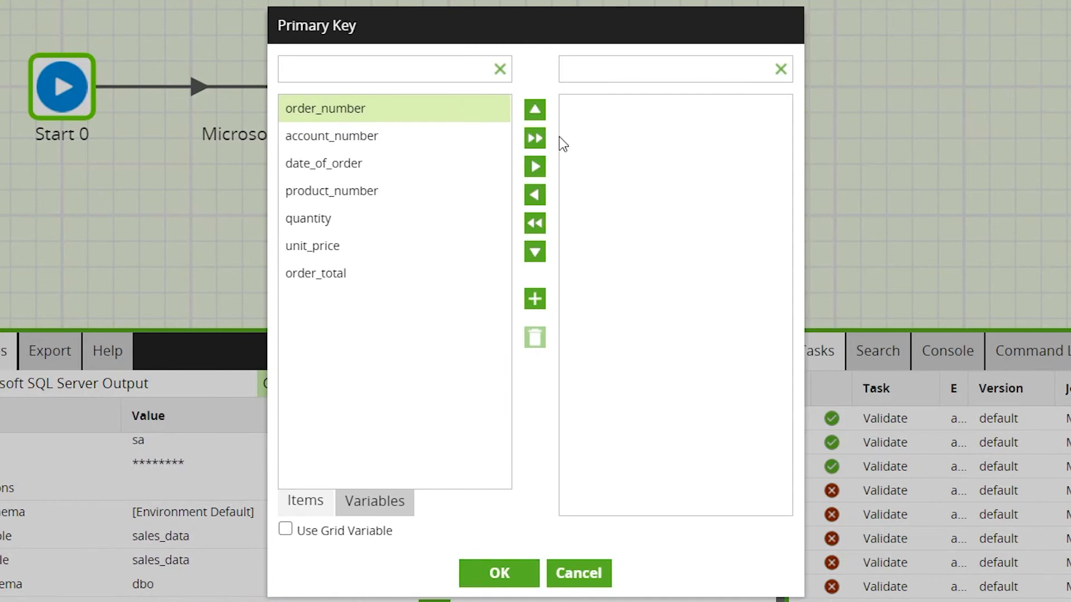
{"action": "left_click", "coordinate": [544, 177]}
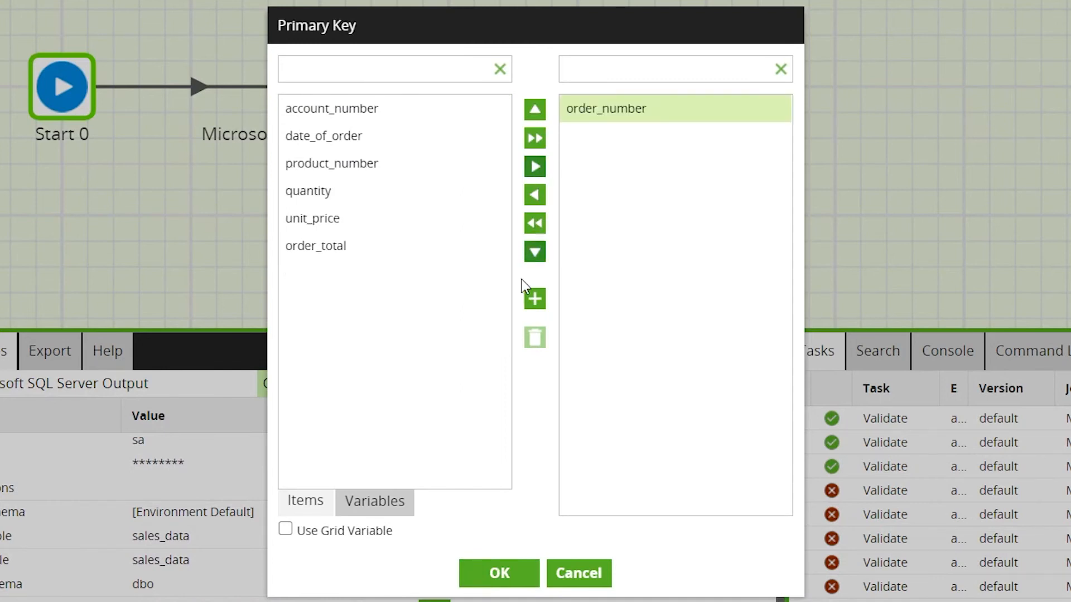
{"action": "left_click", "coordinate": [520, 571]}
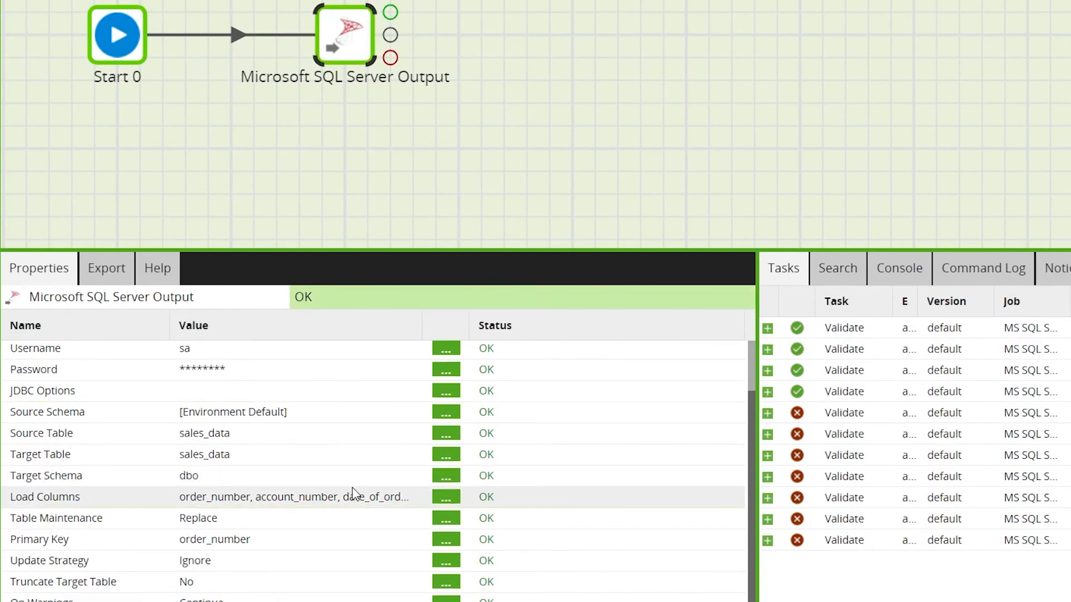
Step: Review the component's configured properties and run the orchestration job in the current environment
{"action": "scroll", "coordinate": [352, 489], "scroll_direction": "down", "scroll_amount": 1}
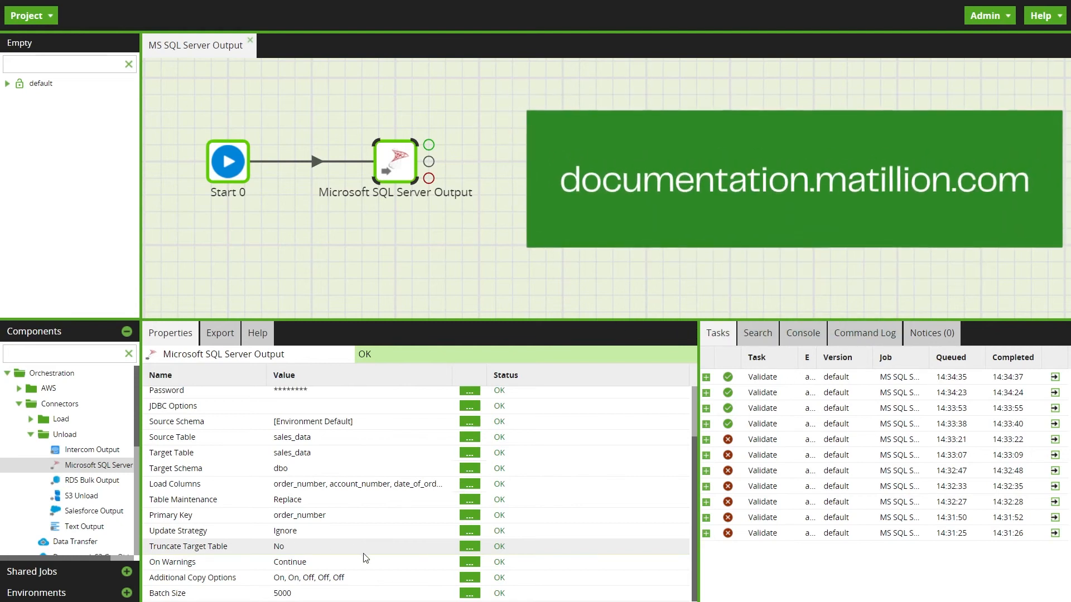
{"action": "scroll", "coordinate": [365, 558], "scroll_direction": "up", "scroll_amount": 3}
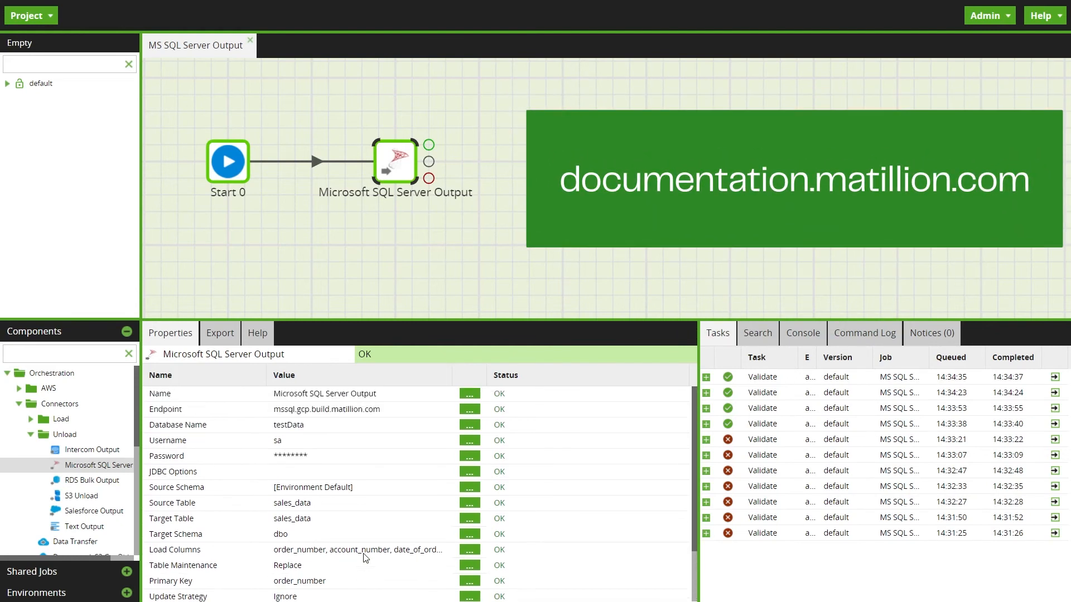
{"action": "scroll", "coordinate": [366, 557], "scroll_direction": "down", "scroll_amount": 3}
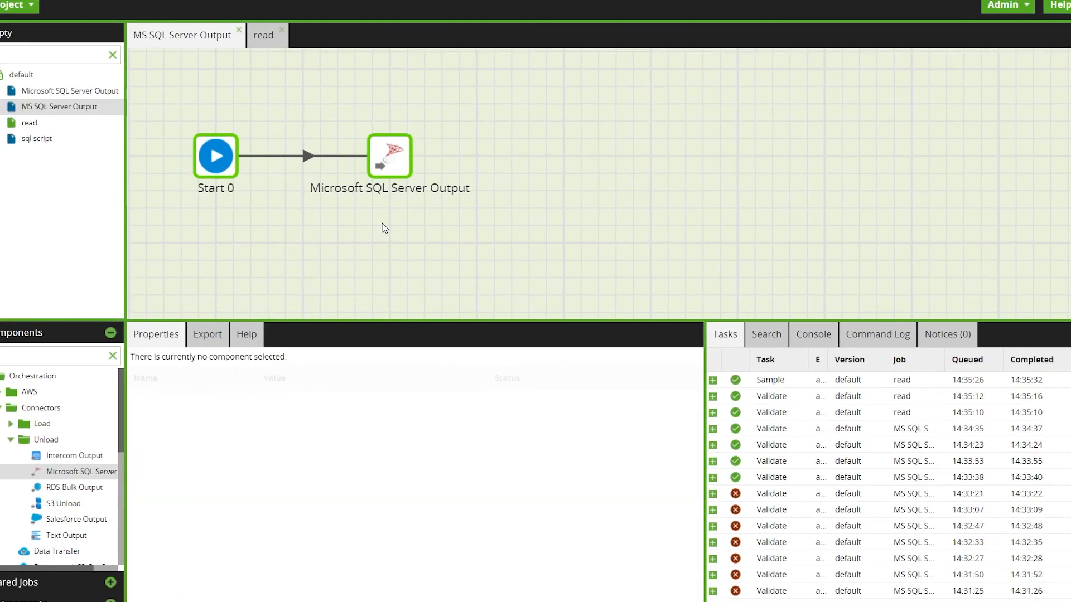
{"action": "right_click", "coordinate": [381, 223]}
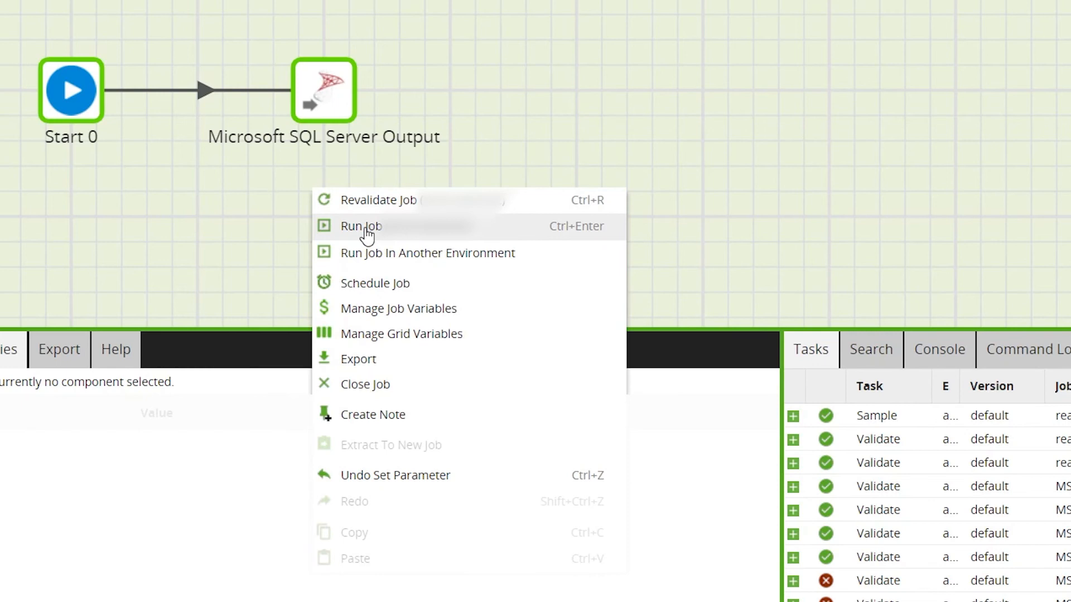
{"action": "left_click", "coordinate": [367, 233]}
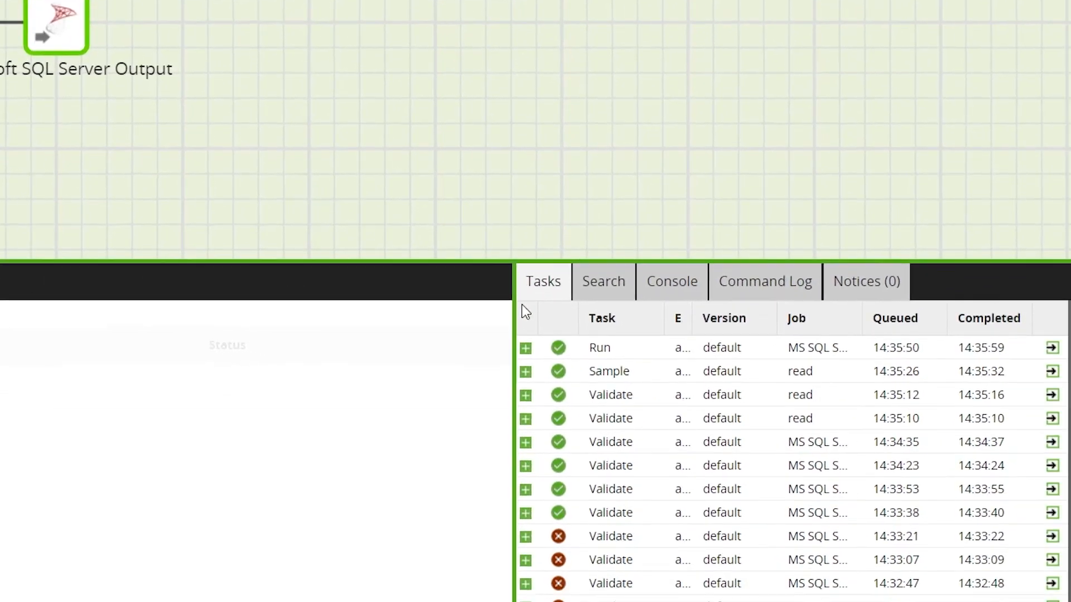
Step: Expand the Run task's details and view the sales_data table's rows in the database client
{"action": "left_click", "coordinate": [518, 347]}
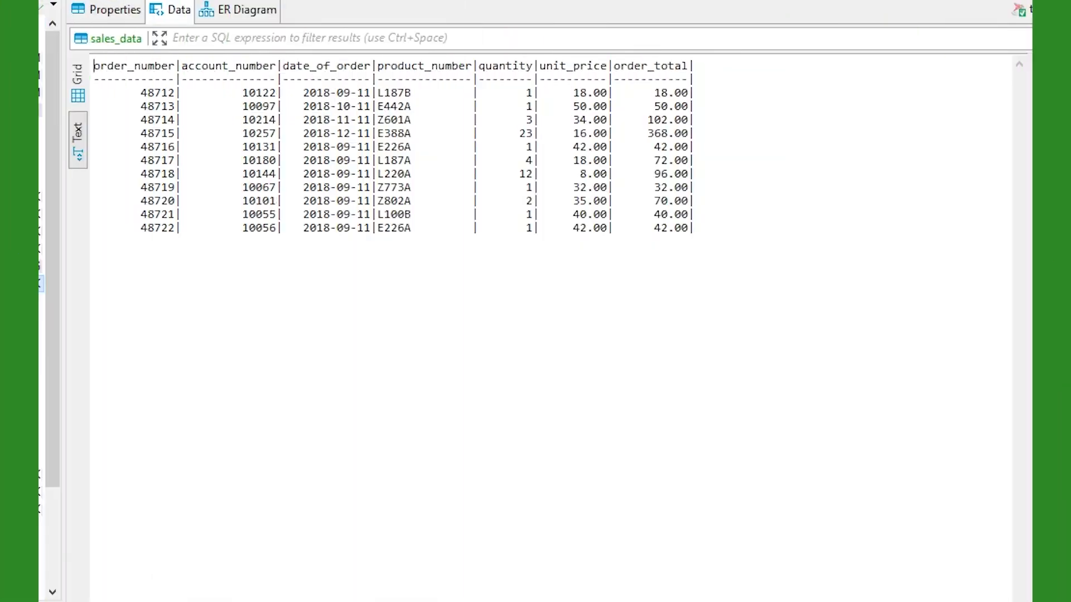
{"action": "left_click", "coordinate": [316, 373]}
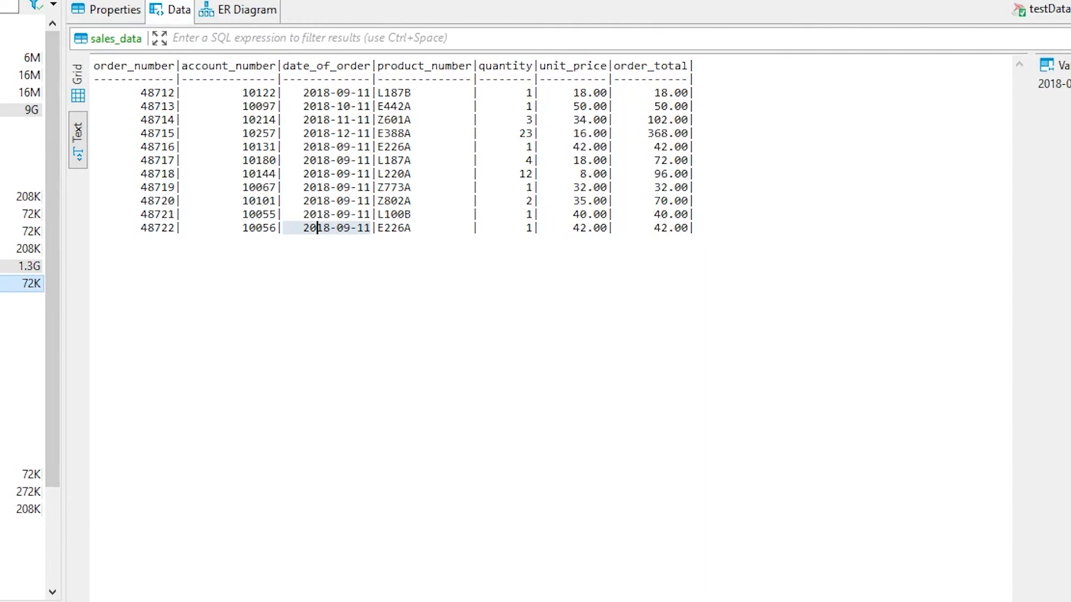
{"action": "left_click", "coordinate": [2, 283]}
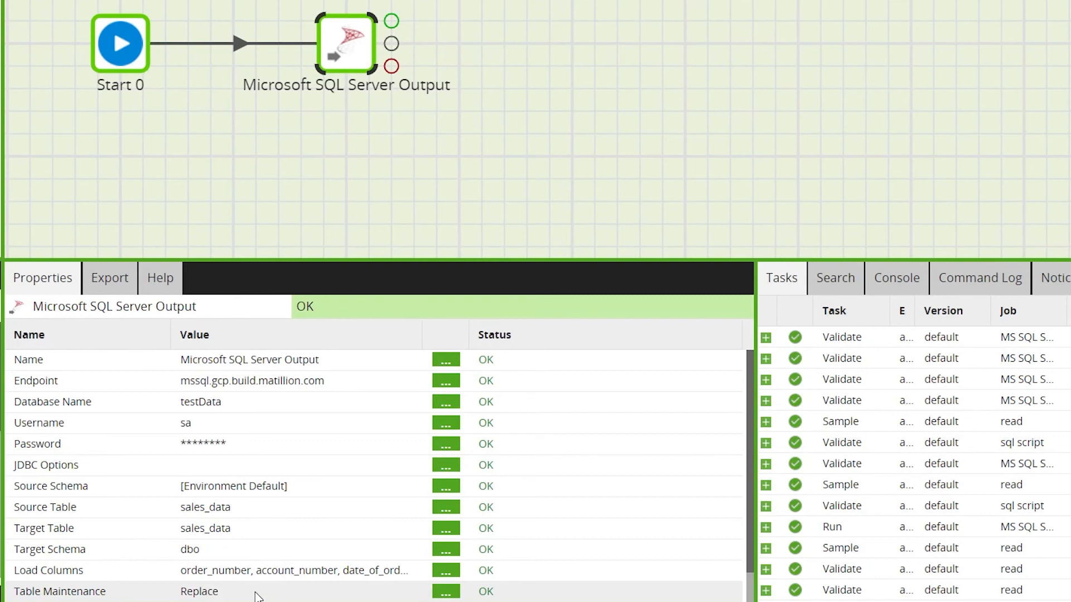
Step: Set the Microsoft SQL Server Output component's Table Maintenance to None in the orchestration job
{"action": "left_click", "coordinate": [257, 596]}
{"action": "left_click", "coordinate": [551, 218]}
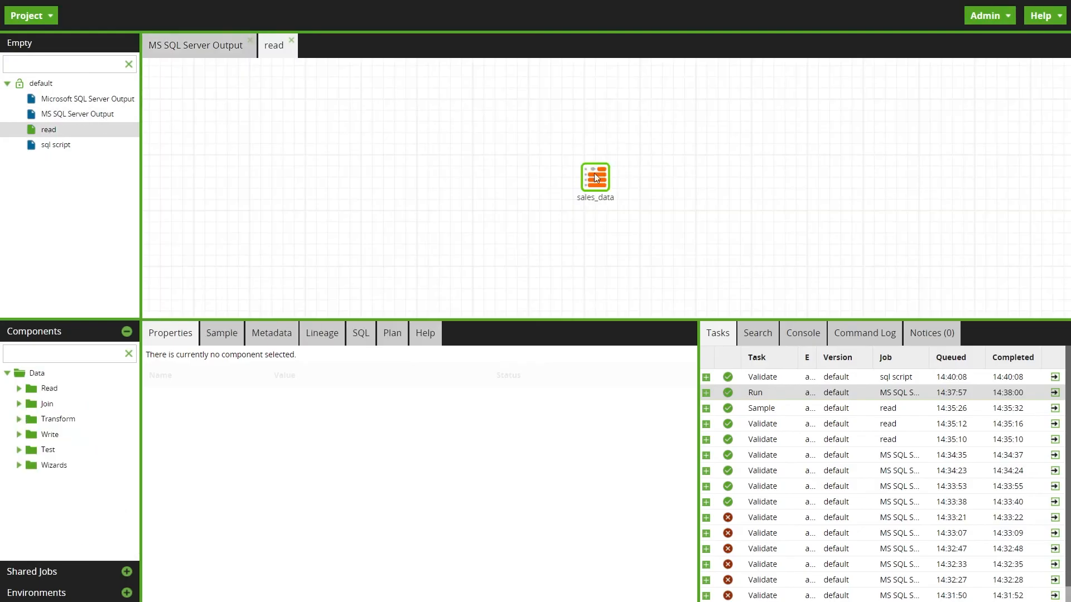
Step: Refresh the data sample of the sales_data Table Input component in the read job
{"action": "left_click", "coordinate": [595, 177]}
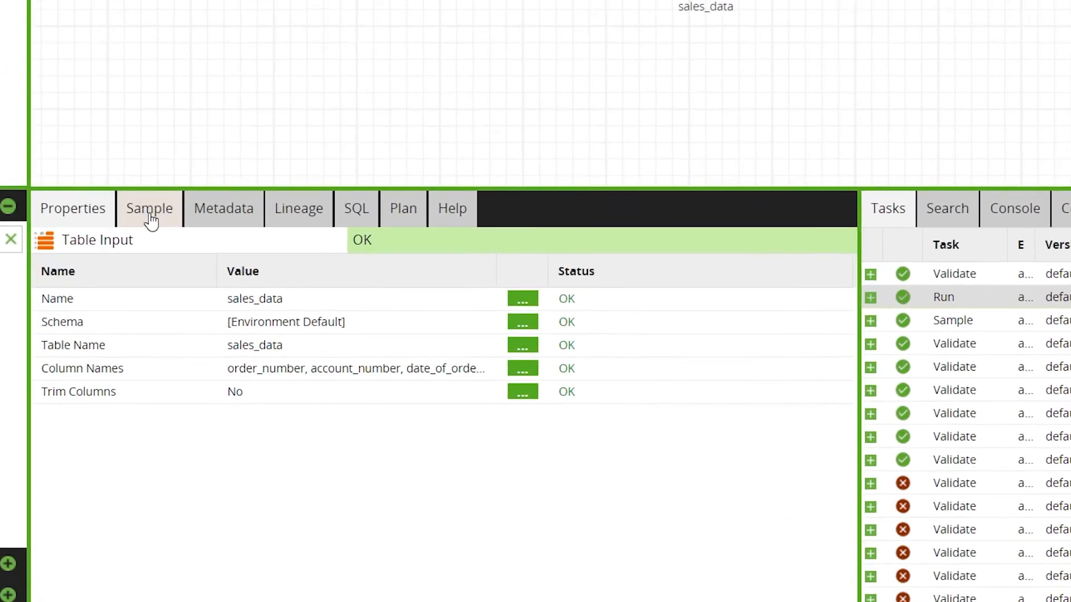
{"action": "left_click", "coordinate": [151, 218]}
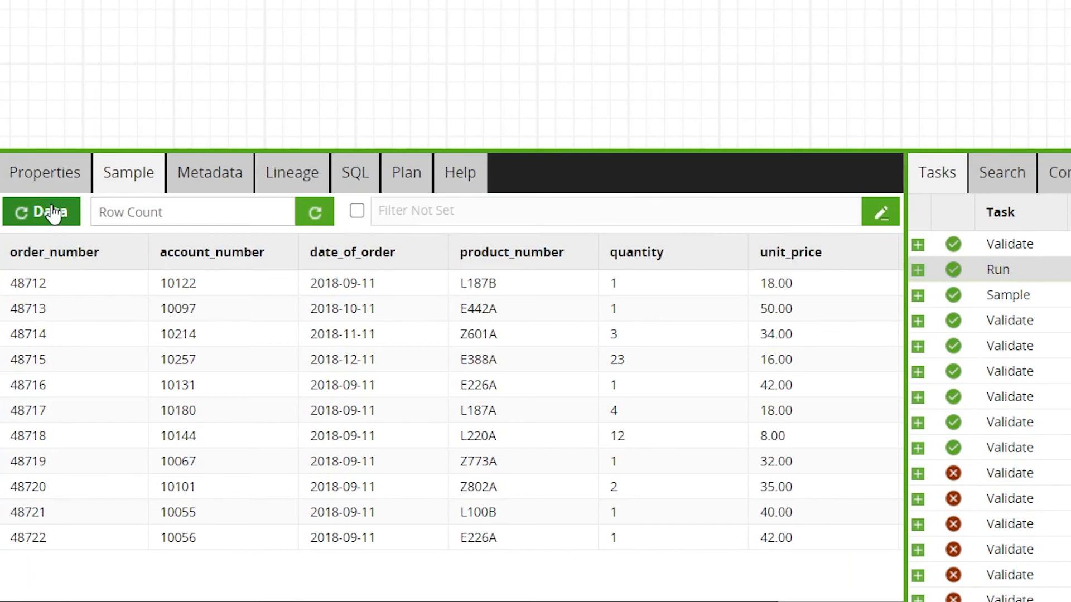
{"action": "left_click", "coordinate": [34, 219]}
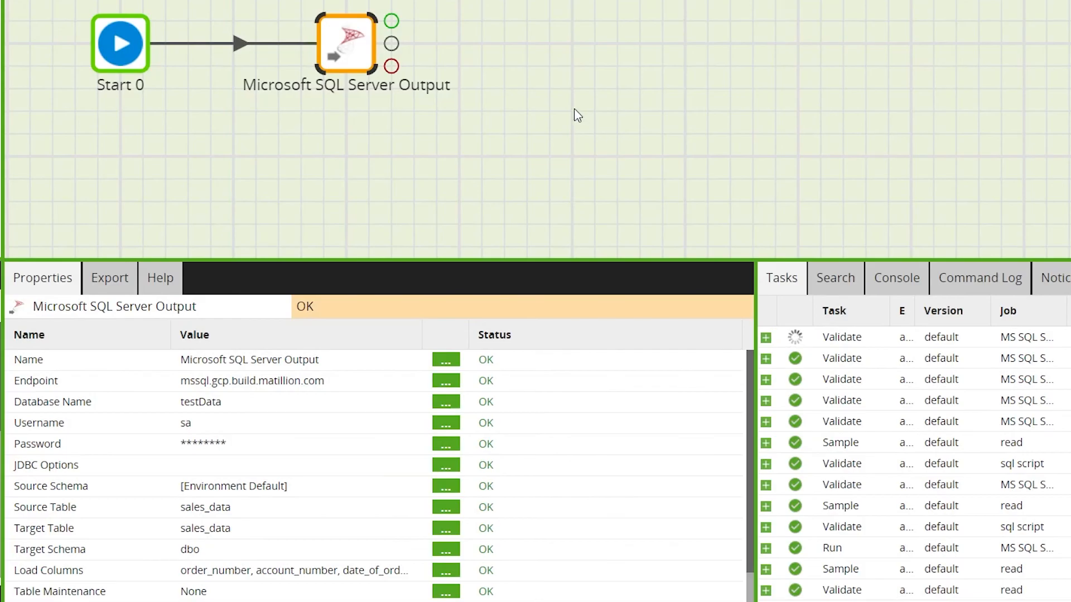
Step: Return to the MS SQL Server Output job and run it again in the current environment
{"action": "left_click", "coordinate": [577, 114]}
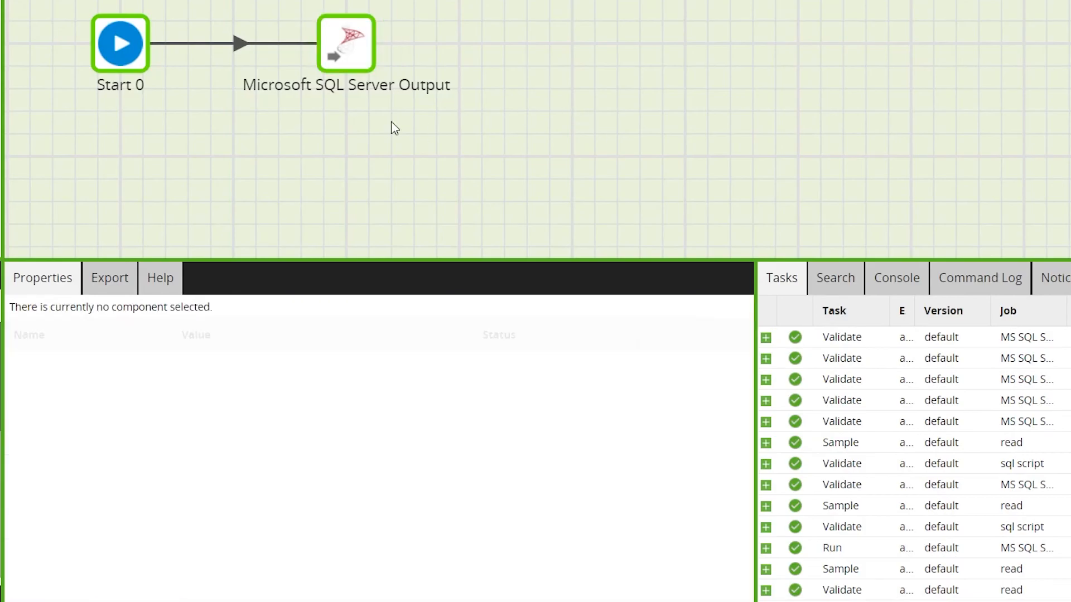
{"action": "right_click", "coordinate": [392, 124]}
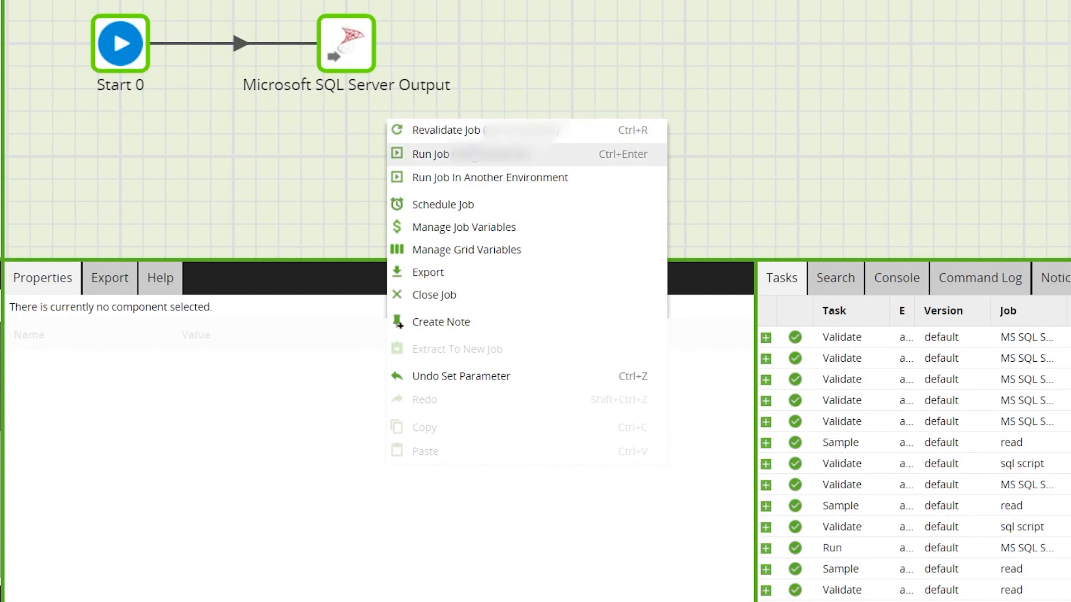
{"action": "left_click", "coordinate": [474, 154]}
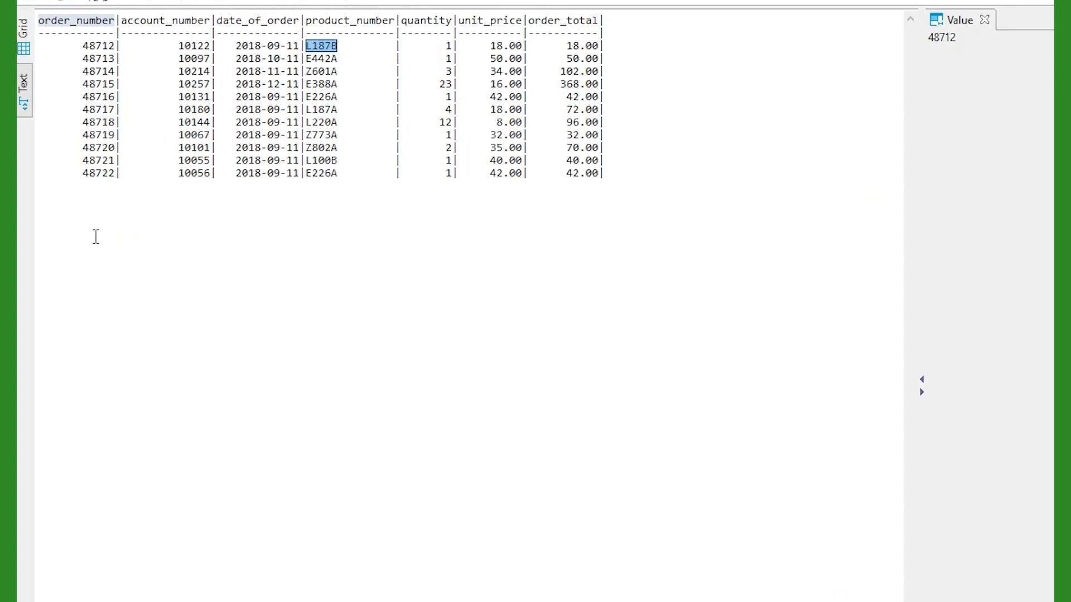
Step: Refresh the sales_data rows in the database client and highlight the last row
{"action": "left_click", "coordinate": [213, 237]}
{"action": "right_click", "coordinate": [282, 238]}
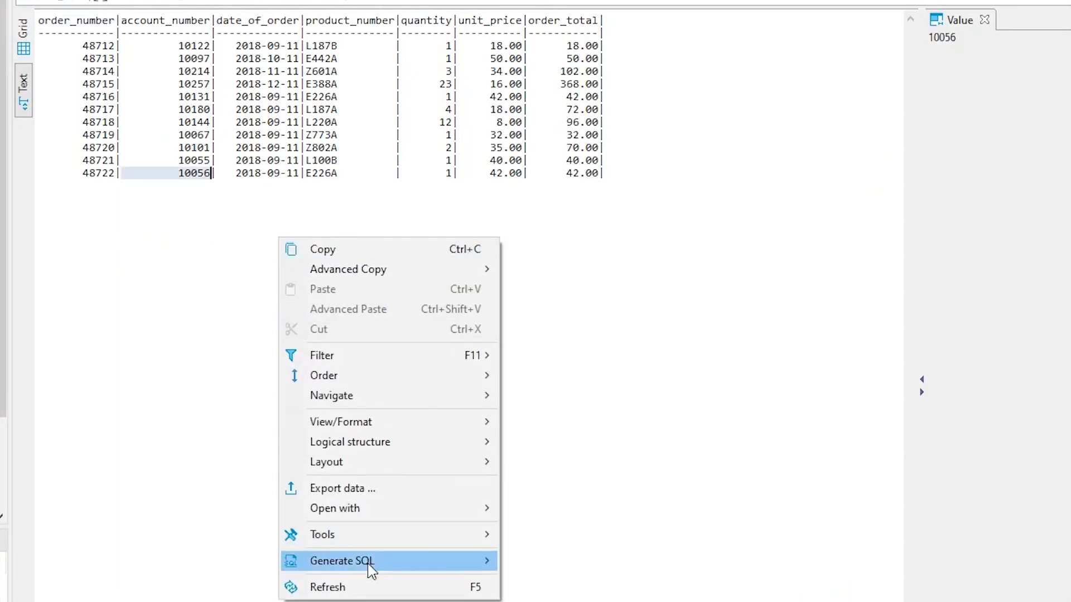
{"action": "left_click", "coordinate": [370, 586]}
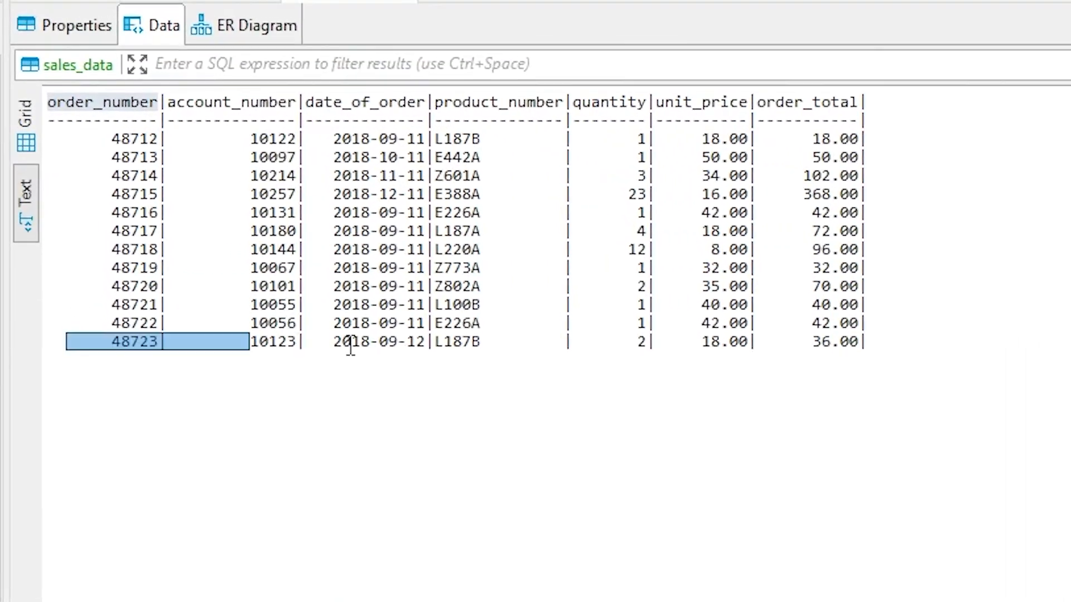
{"action": "left_click_drag", "start_coordinate": [350, 344], "coordinate": [915, 348]}
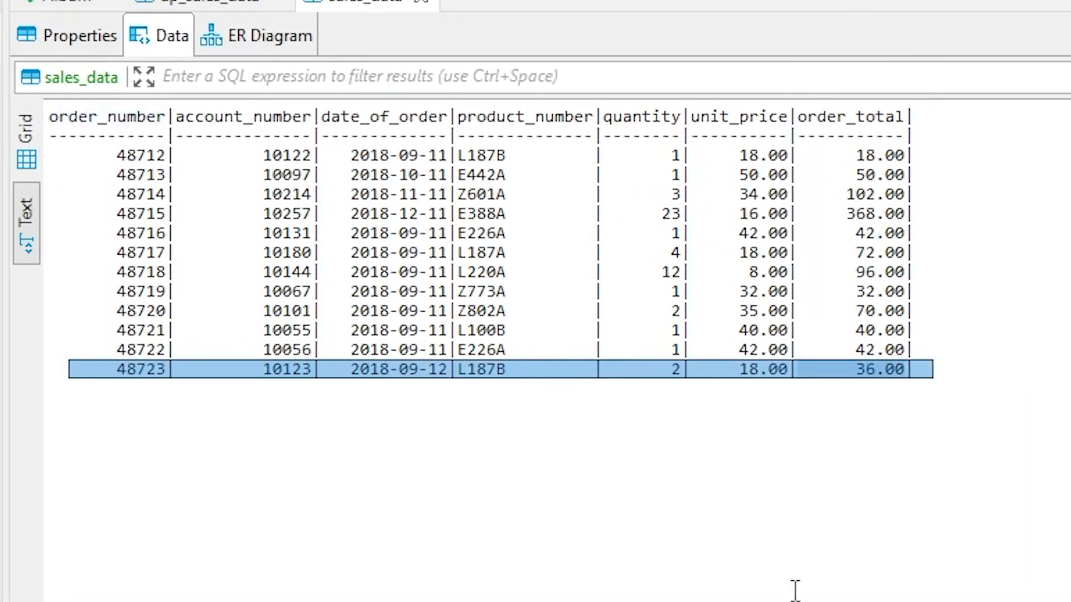
Step: Examine the Snowflake and Redshift property tables in the Microsoft SQL Server Output documentation
{"action": "left_click", "coordinate": [795, 590]}
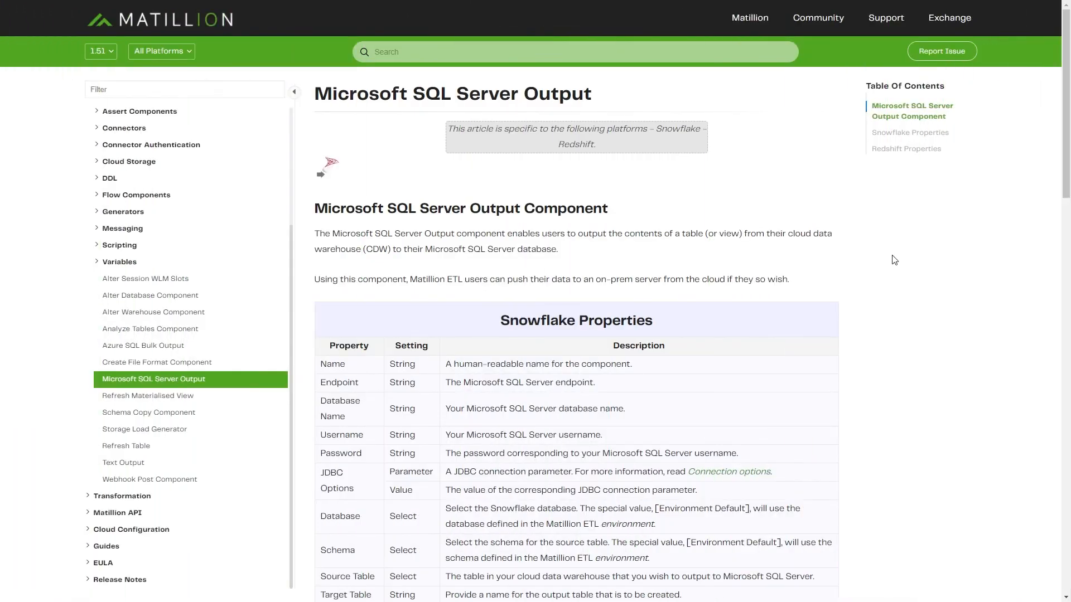
{"action": "scroll", "coordinate": [894, 260], "scroll_direction": "down", "scroll_amount": 20}
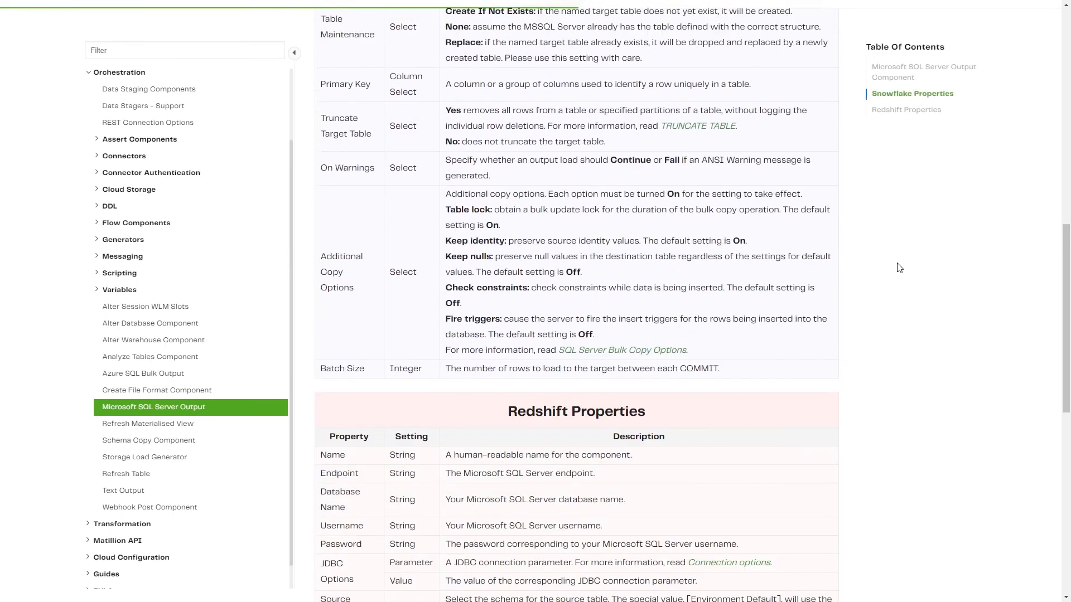
{"action": "scroll", "coordinate": [903, 276], "scroll_direction": "down", "scroll_amount": 8}
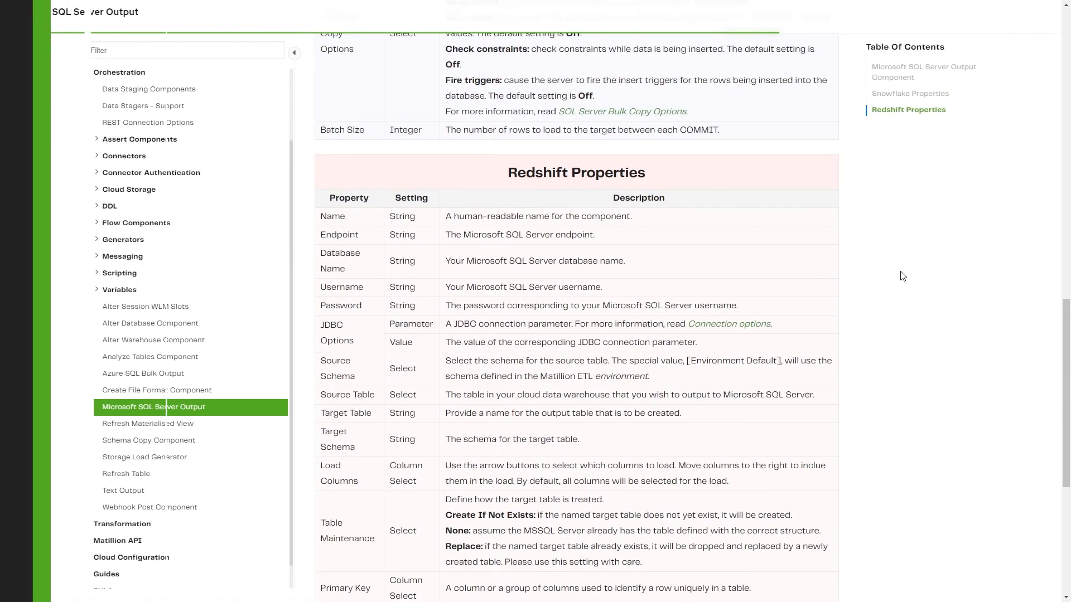